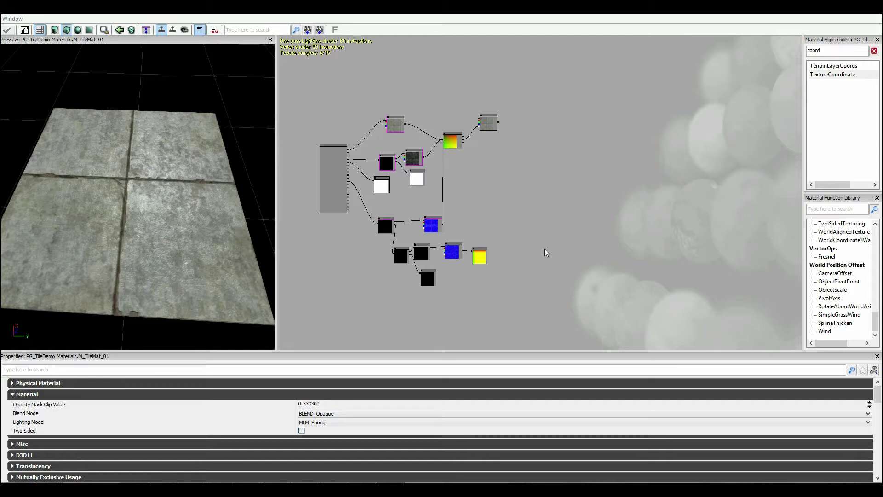
Examine the stained and clean tile floor in the level's perspective view from close up and from above
left_click_drag(430, 100, 458, 151)
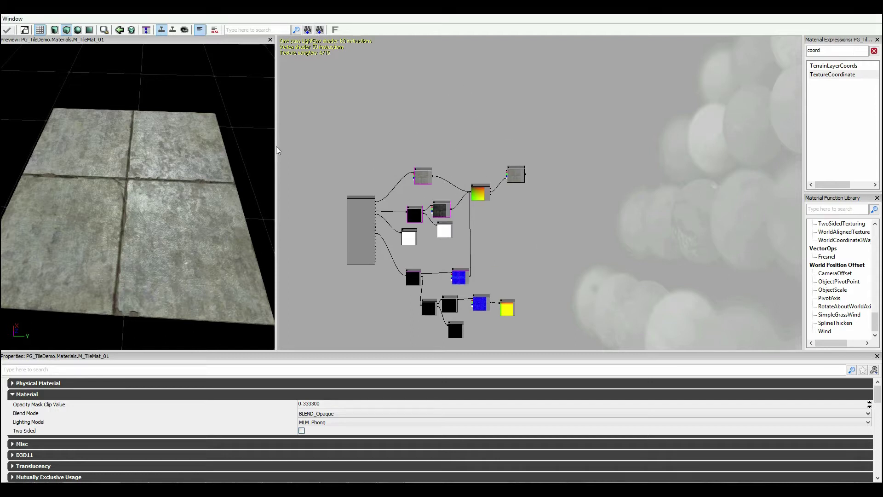
double_click(374, 17)
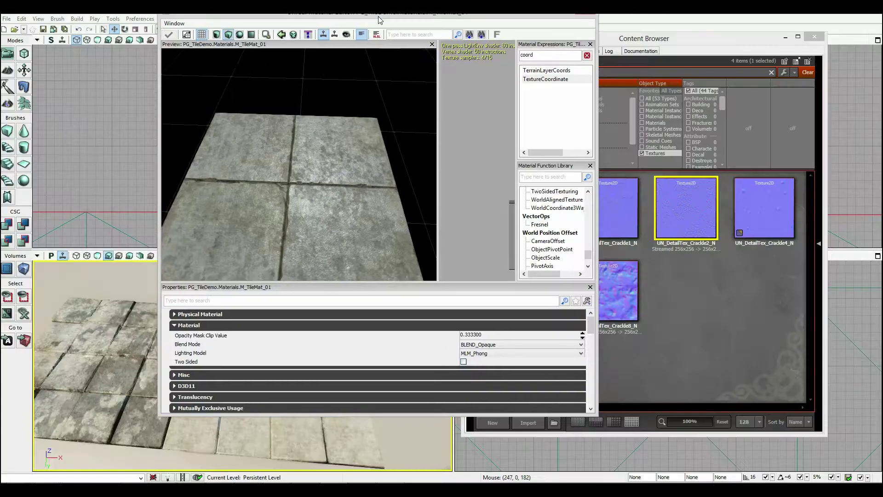
left_click_drag(380, 19, 350, 33)
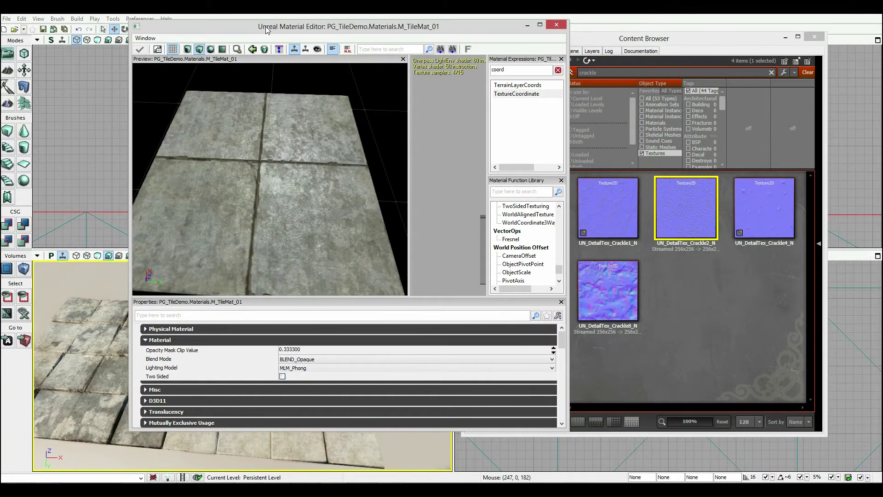
left_click_drag(266, 28, 523, 46)
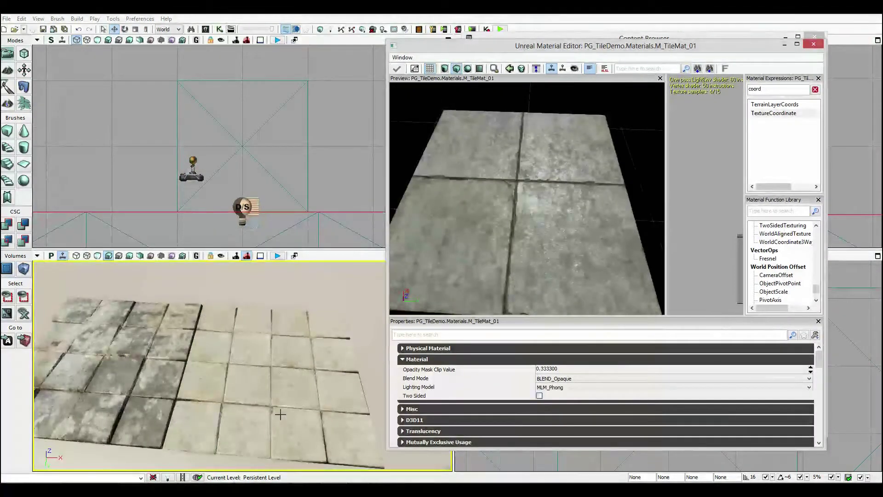
left_click_drag(179, 403, 179, 359)
right_click_drag(178, 404, 178, 358)
left_click_drag(179, 403, 178, 368)
right_click_drag(178, 404, 179, 455)
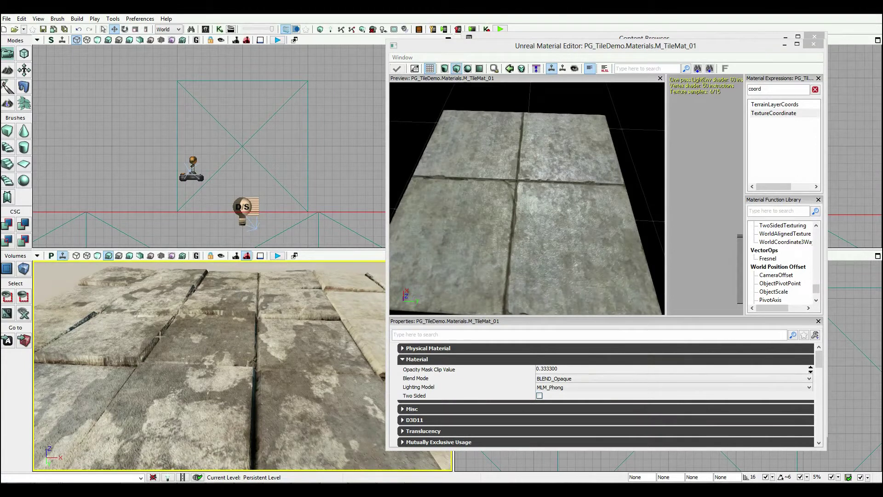
right_click_drag(178, 403, 178, 448)
mouse_move(178, 403)
left_mouse_down()
mouse_move(179, 340)
mouse_move(178, 419)
mouse_move(174, 391)
left_mouse_up()
right_click_drag(170, 407, 274, 297)
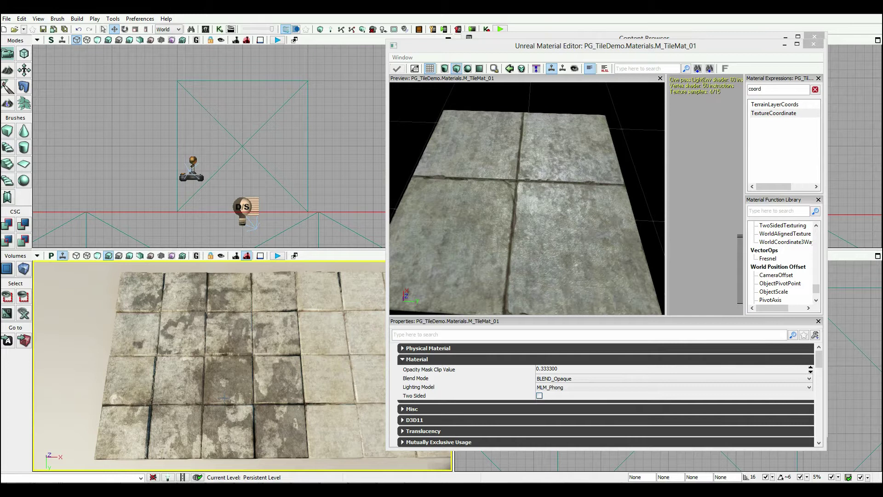
double_click(663, 52)
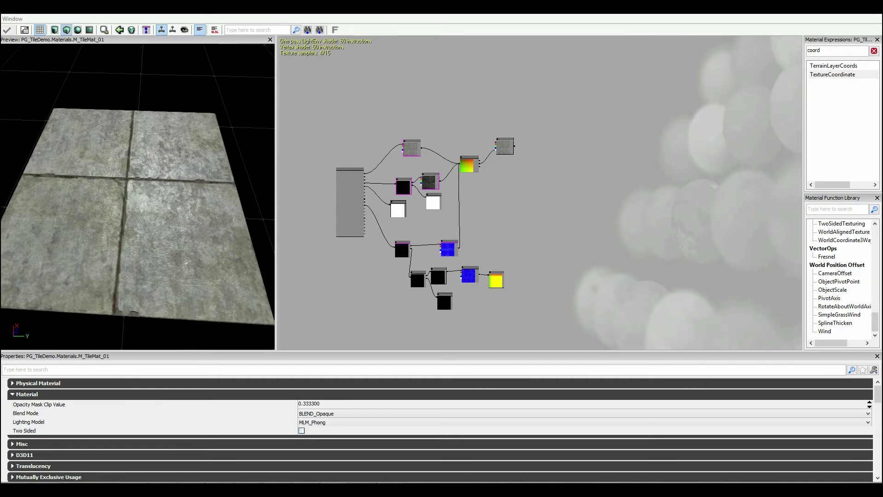
left_click_drag(500, 109, 501, 139)
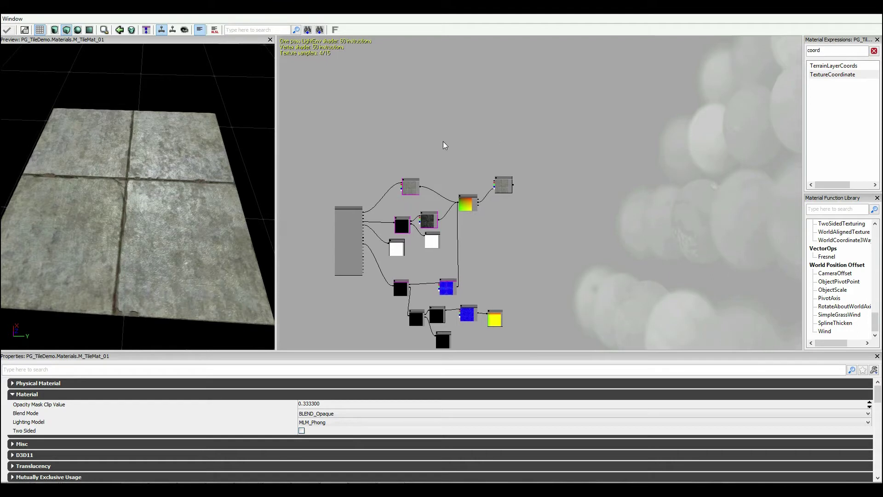
left_click_drag(445, 142, 453, 125)
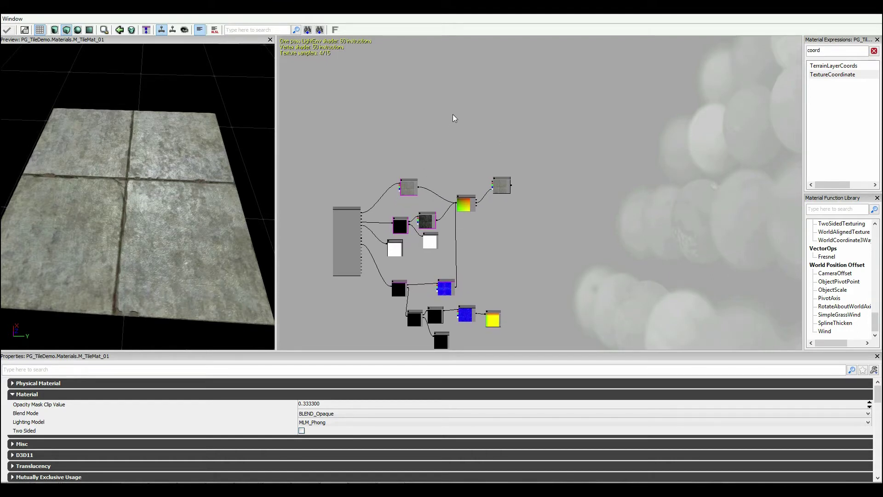
left_click_drag(459, 132, 451, 144)
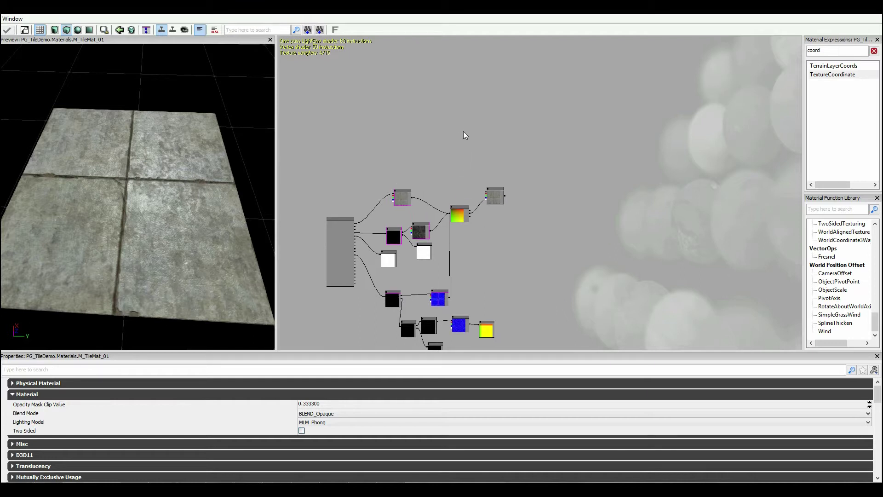
Search the texture assets for "plaster" and inspect the T_ASC_Base_BSP_Plaster_S texture
scroll(462, 134, "up", 5)
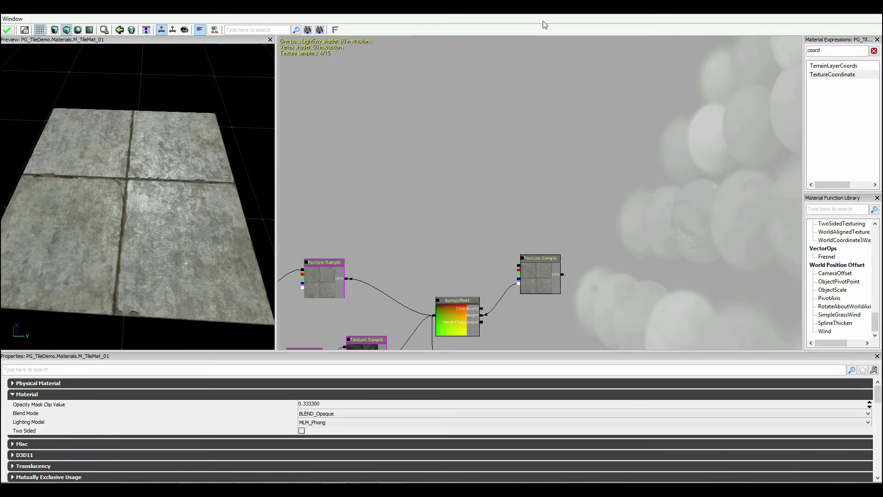
left_click_drag(535, 14, 345, 36)
left_click(597, 72)
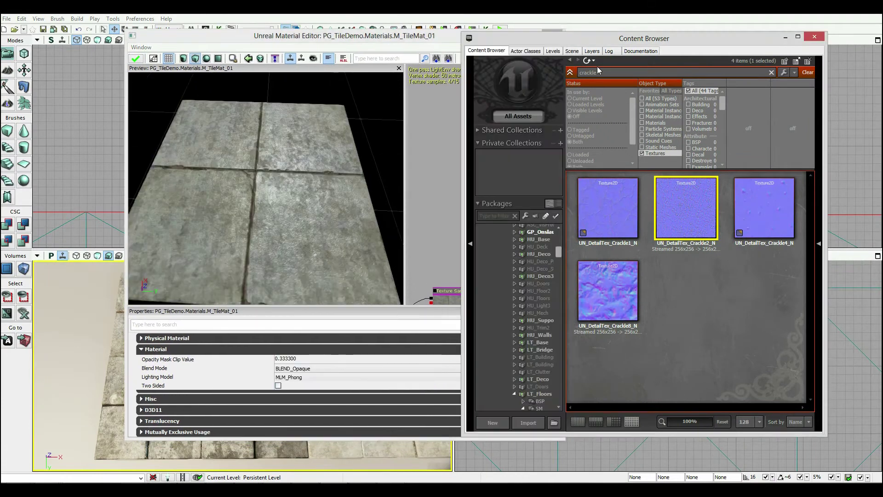
type("plaster")
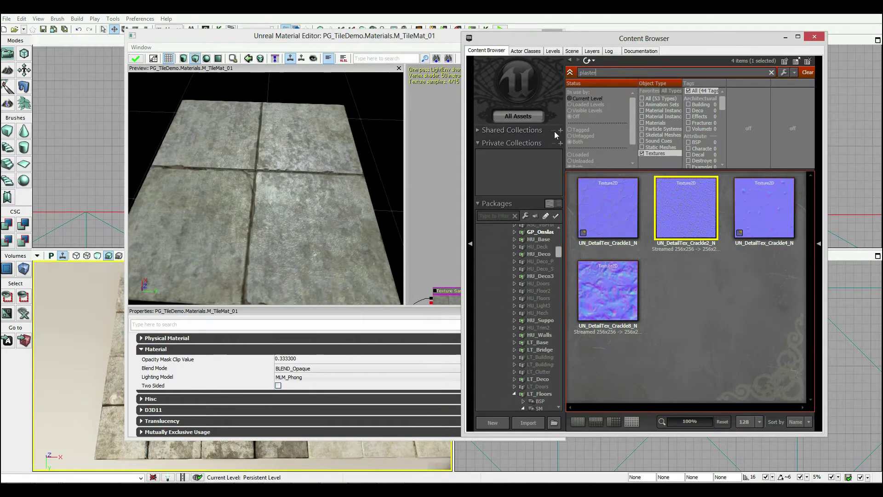
left_click(637, 244)
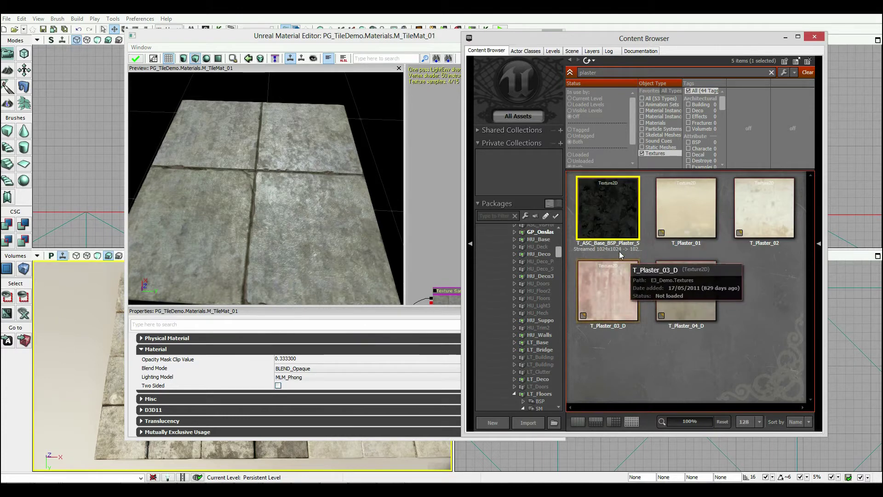
double_click(612, 222)
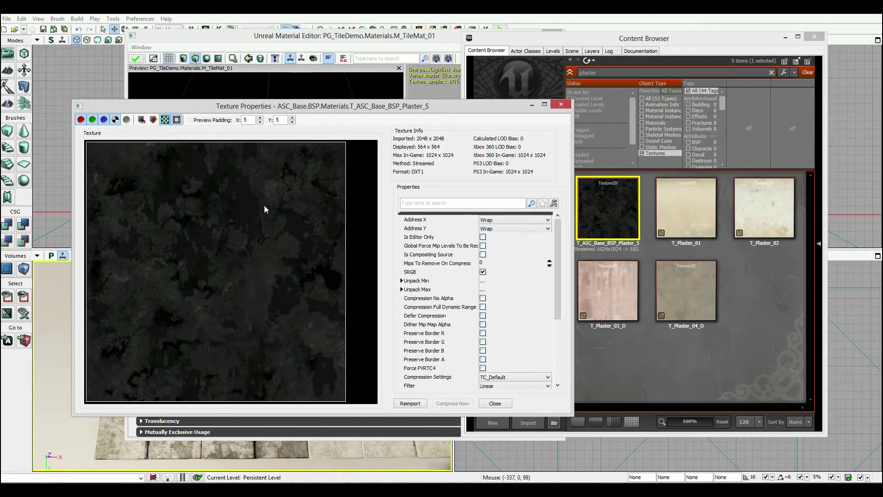
left_click(499, 404)
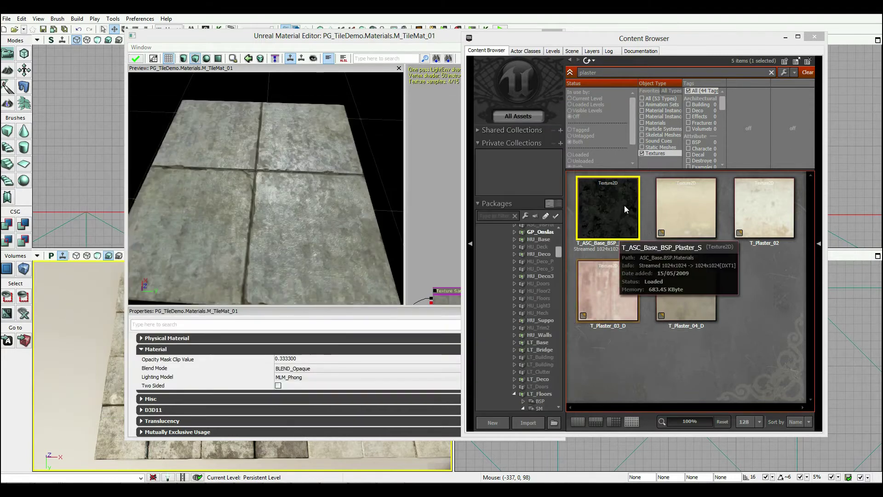
Add a Texture Sample using T_ASC_Base_BSP_Plaster_S in the empty area above the BumpOffset node of the tile material
left_click_drag(348, 40, 333, 4)
left_click_drag(490, 172, 501, 86)
left_click(503, 73)
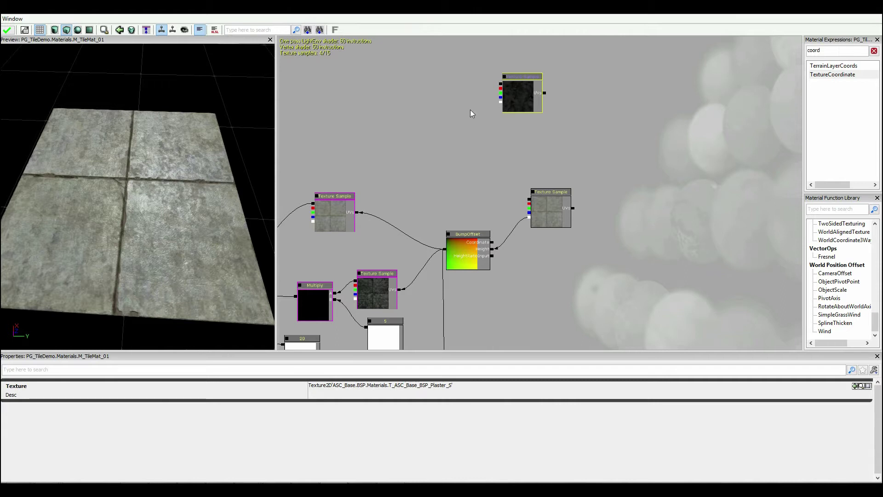
left_click_drag(471, 126, 486, 142)
left_click(457, 148)
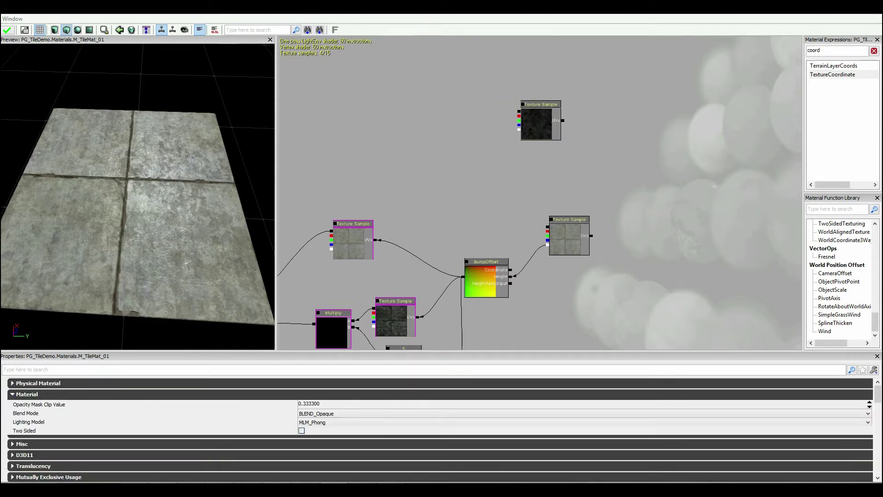
left_click_drag(477, 169, 478, 169)
left_click(539, 128)
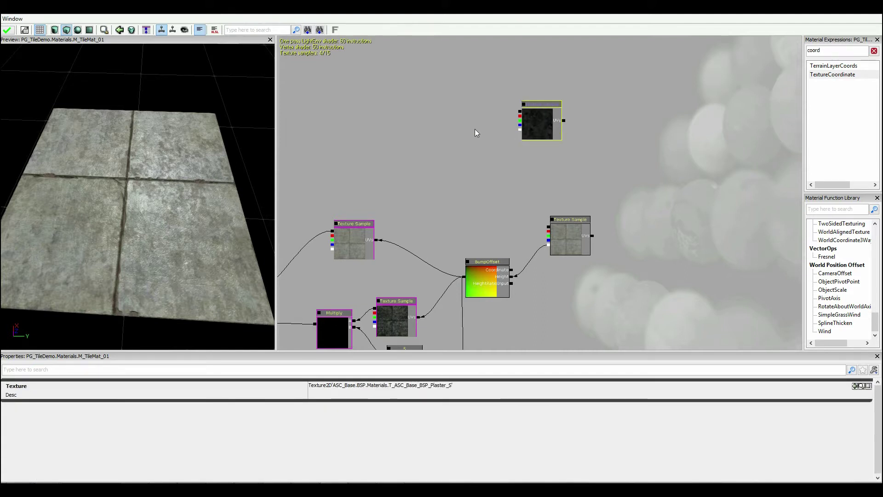
left_click_drag(472, 131, 508, 140)
left_click(488, 154)
left_click_drag(603, 128, 553, 147)
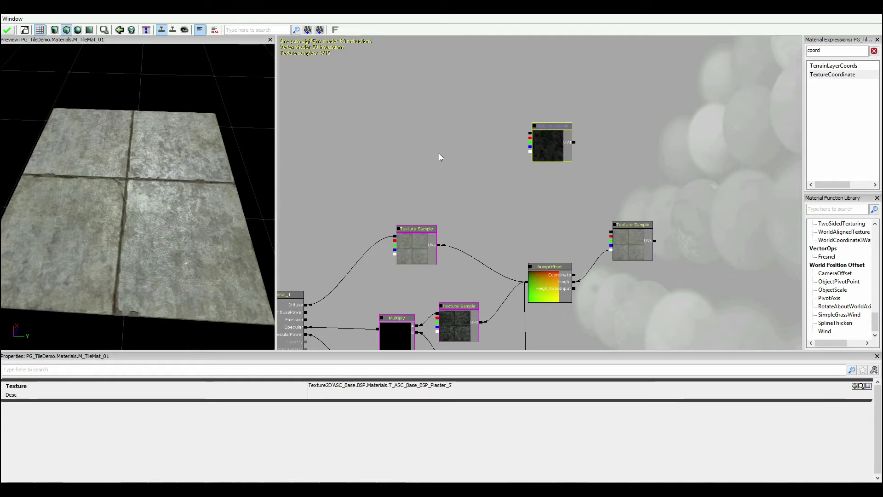
Add a Multiply node near the plaster Texture Sample and space the two nodes apart
left_click(509, 167)
key("m")
left_click(515, 151)
left_click_drag(521, 167, 507, 178, "ctrl")
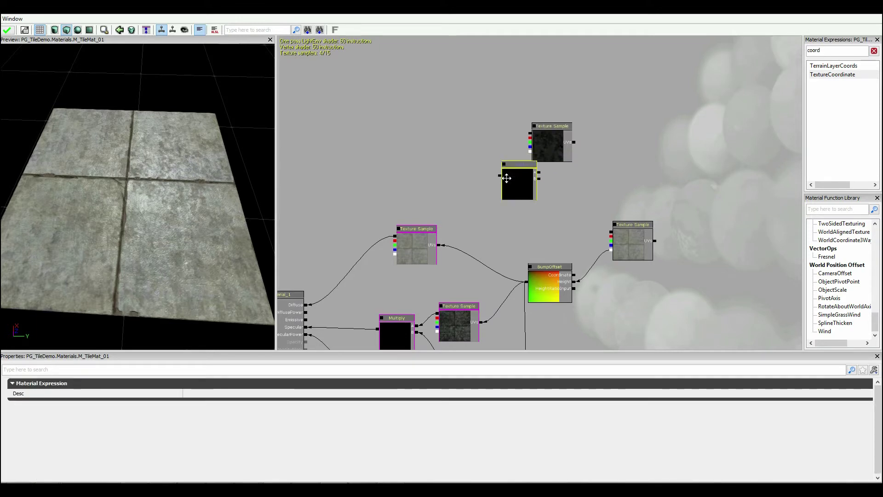
left_click_drag(537, 127, 569, 94)
left_click_drag(503, 178, 525, 157)
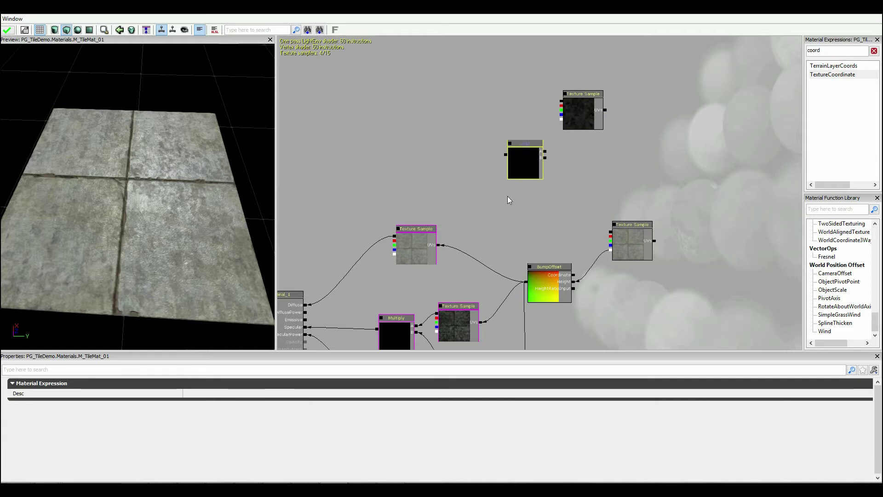
Replace the Multiply node with a new one whose first input is fed by the plaster Texture Sample's RGB output
left_click(460, 159)
key("m")
left_click(503, 142)
left_click_drag(503, 142, 479, 120)
left_click_drag(561, 100, 495, 111)
left_click(524, 177)
key("Delete")
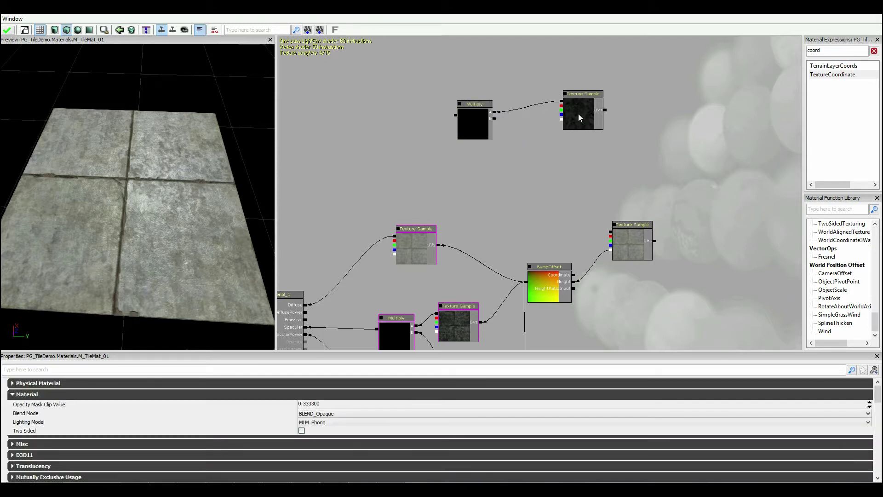
Connect a new Constant node to the plaster Multiply's second input and set its value to 100
key("1")
left_click(544, 169)
left_click_drag(543, 177, 495, 119)
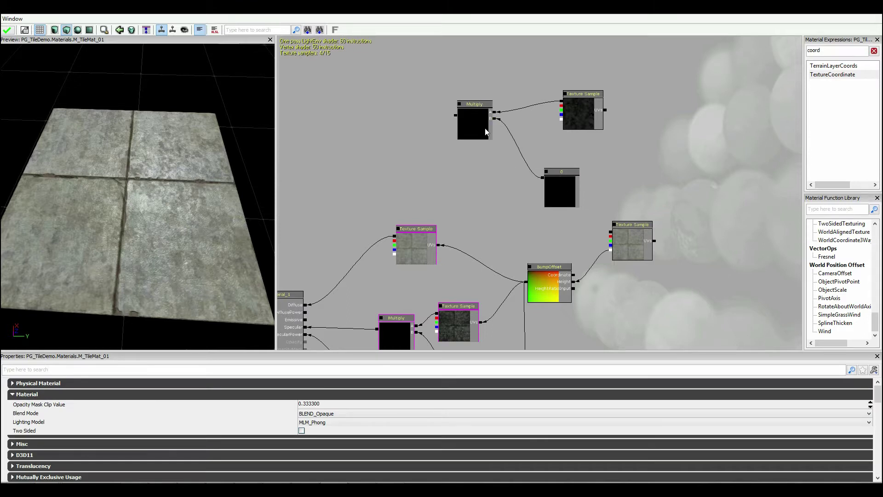
left_click(558, 187)
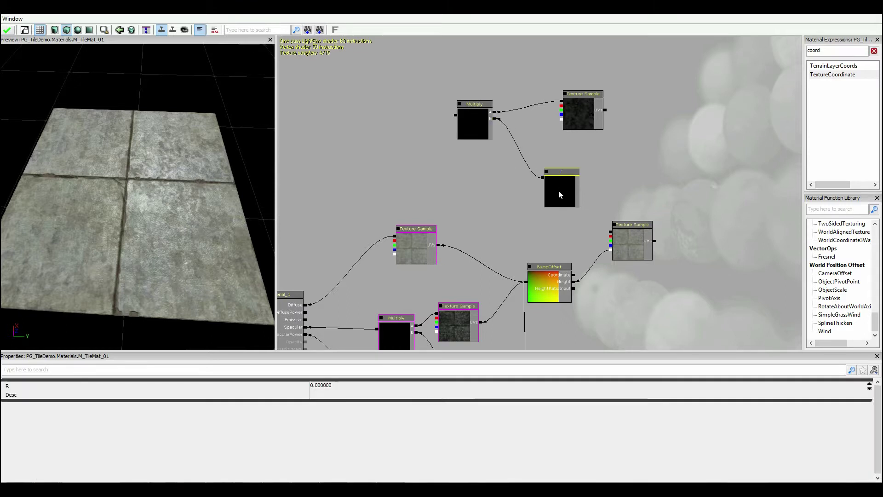
left_click(340, 385)
type("10")
key("Return")
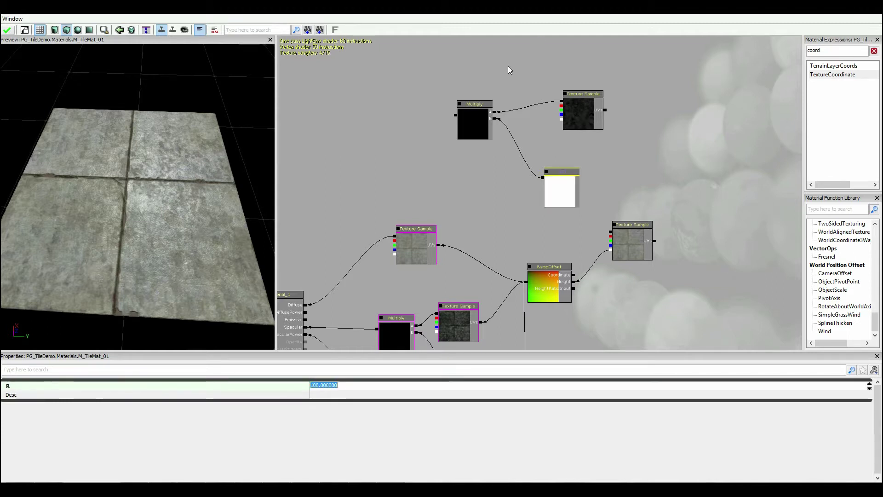
Preview the plaster Multiply node on the mesh and examine the resulting mask
right_click(485, 106)
left_click(536, 189)
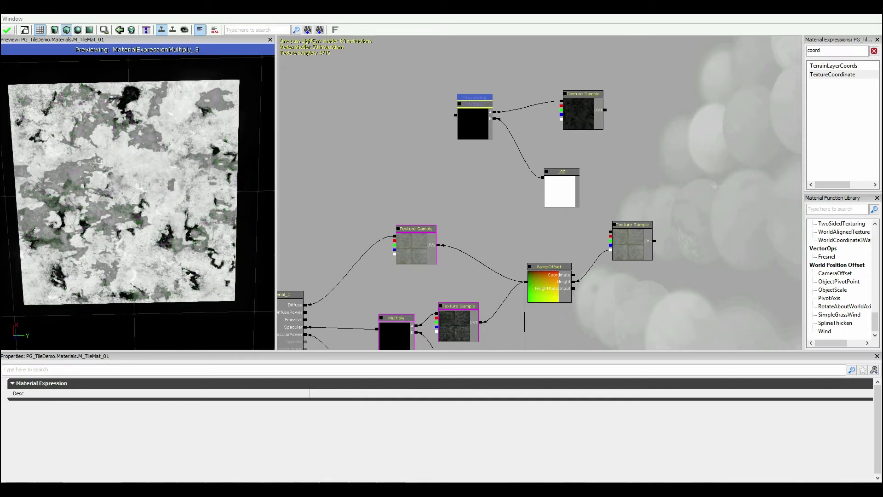
mouse_move(206, 171)
left_mouse_down()
mouse_move(191, 184)
mouse_move(190, 171)
left_mouse_up()
right_click_drag(191, 171, 191, 165)
left_click_drag(193, 168, 192, 162)
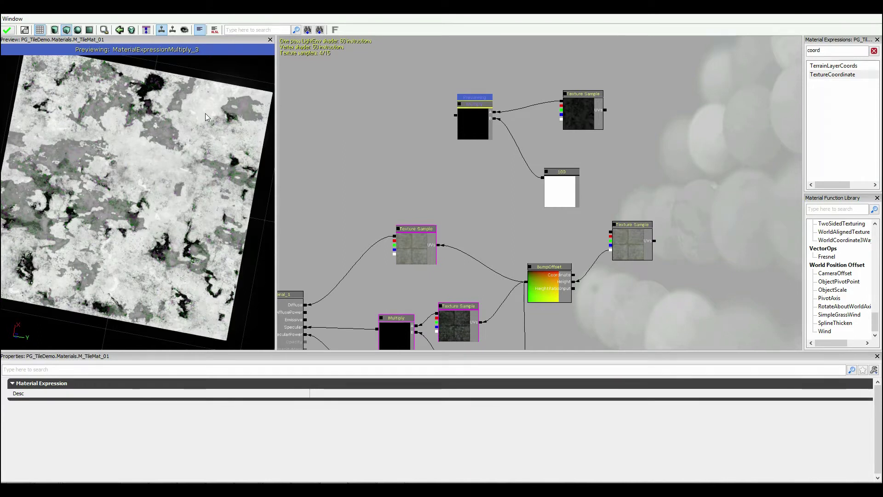
left_click(460, 153)
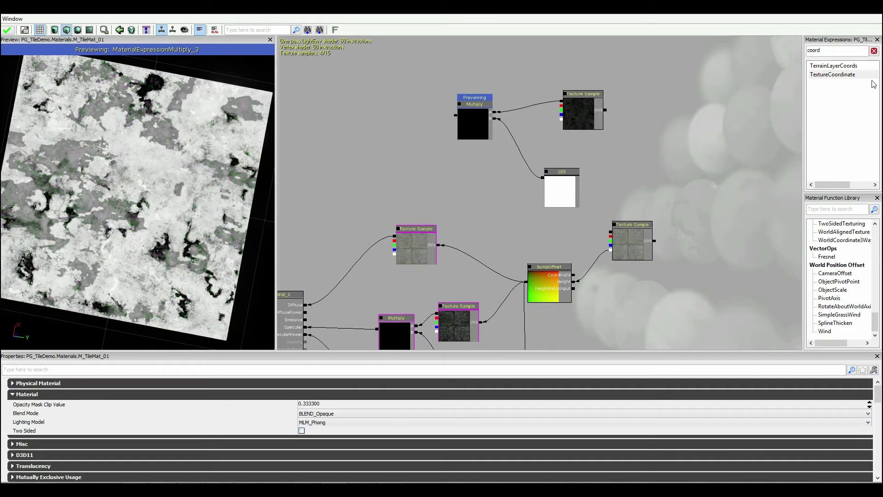
Search the material expressions for "clamp" and place a ConstantClamp node beside the plaster Multiply
double_click(826, 55)
type("clamp")
left_click_drag(841, 76, 670, 128)
left_click_drag(378, 118, 378, 119)
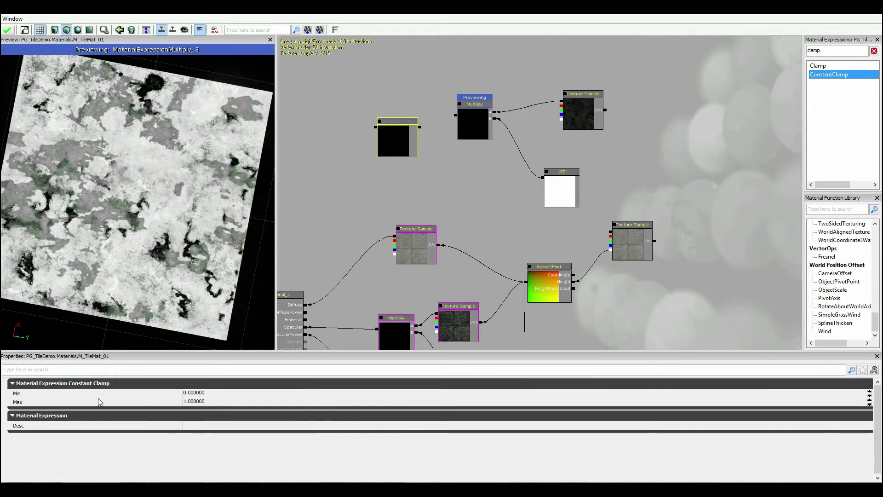
left_click(188, 393)
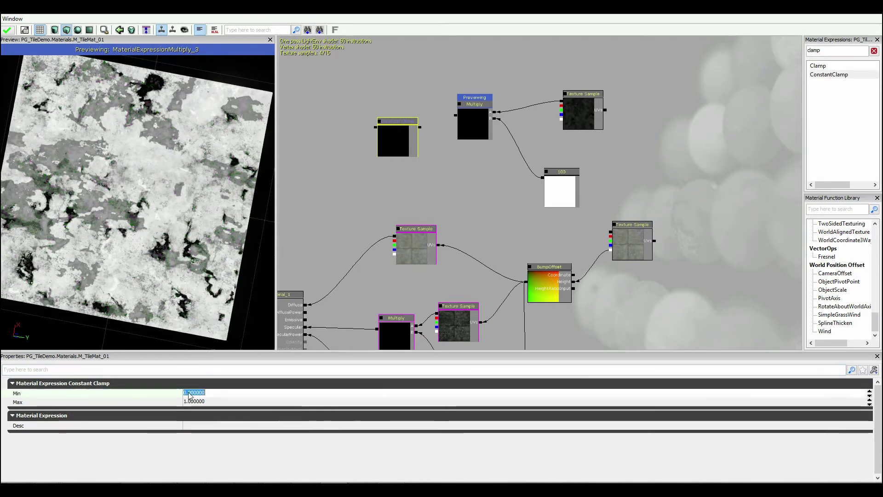
left_click(423, 190)
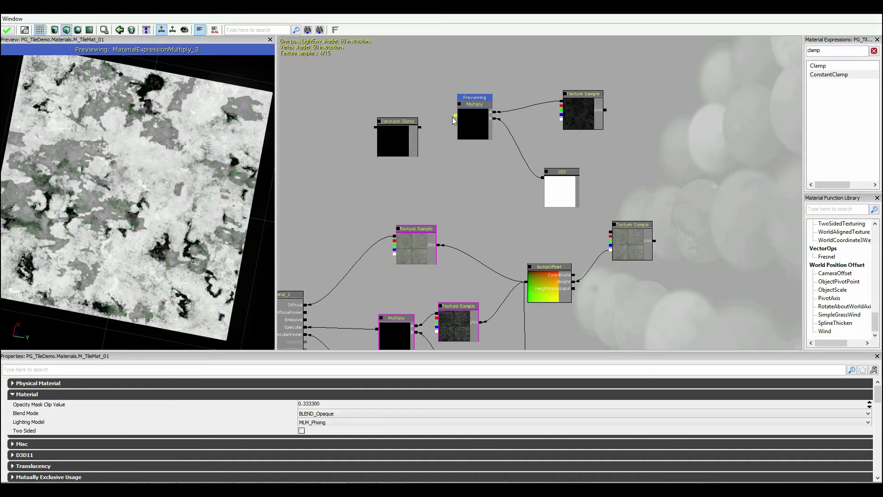
Connect the plaster Multiply's output to the Constant Clamp and preview the clamped mask on the mesh
left_click_drag(451, 116, 421, 127)
right_click(408, 125)
left_click(451, 211)
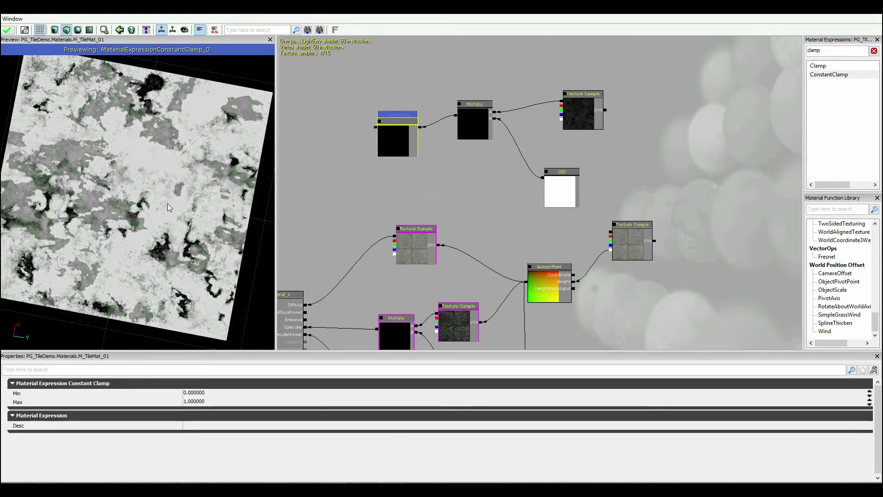
left_click_drag(220, 99, 220, 93)
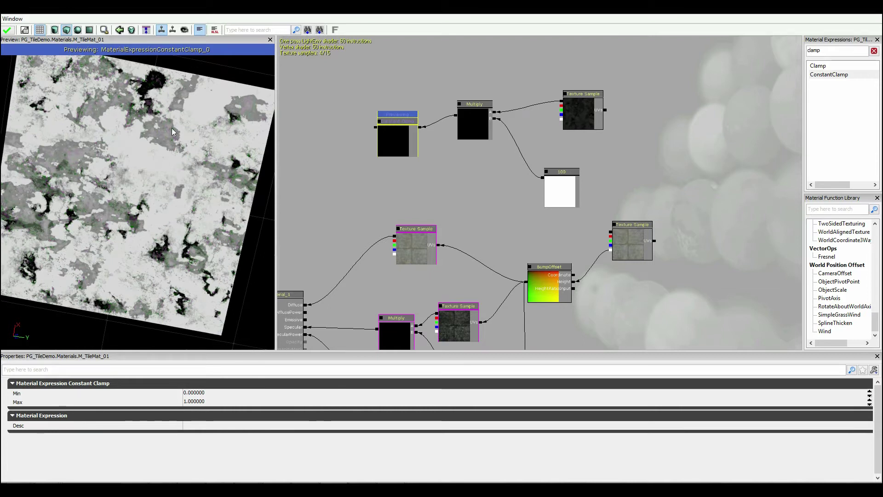
left_click_drag(136, 254, 138, 235)
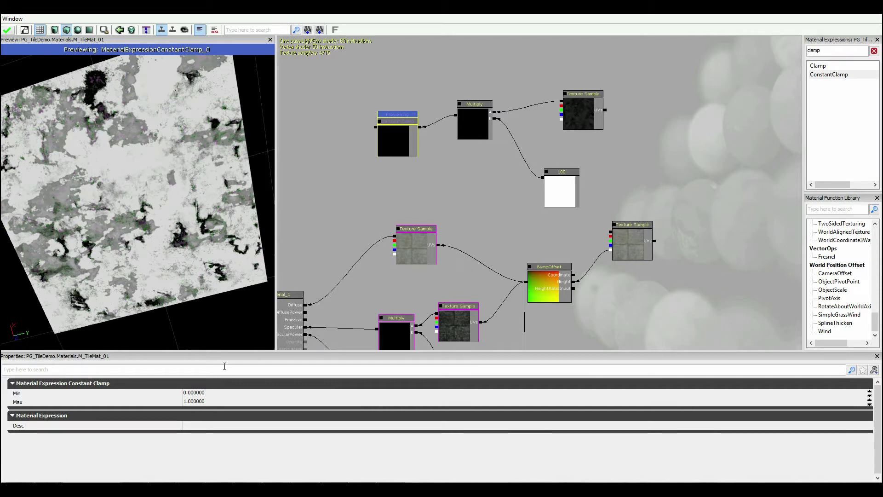
Set the previewed Constant Clamp's Min to 0.5 and its Max to 5
left_click(207, 393)
type("0.5")
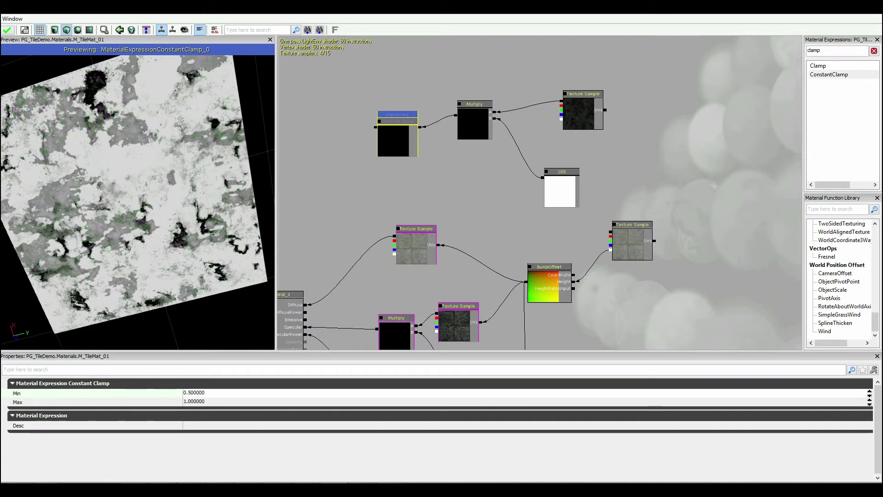
key("Return")
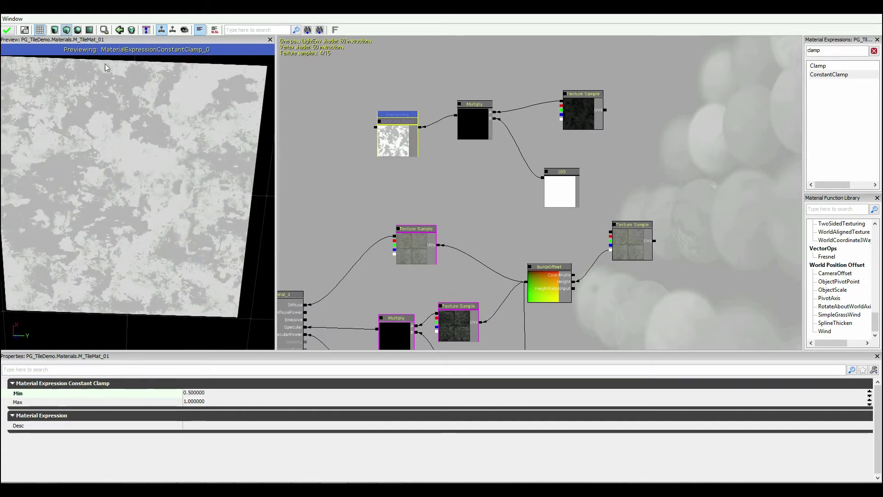
left_click(205, 399)
type("5")
key("Return")
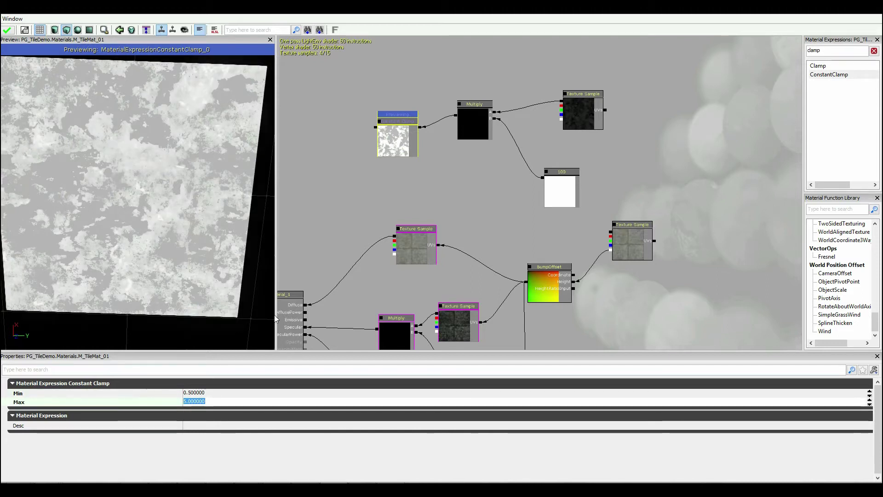
left_click(308, 176)
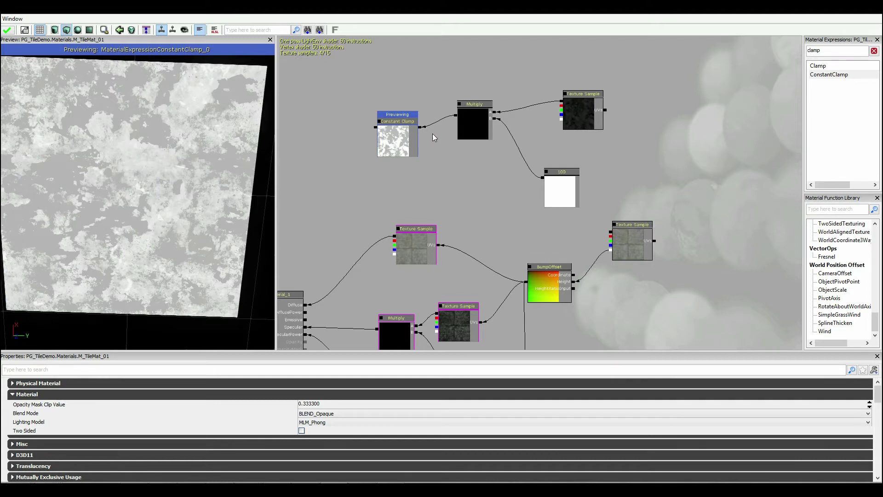
Move the Constant Clamp clear, duplicate it below the original, and set the copy's Min to 0 and Max to 1
left_click_drag(396, 144, 363, 79)
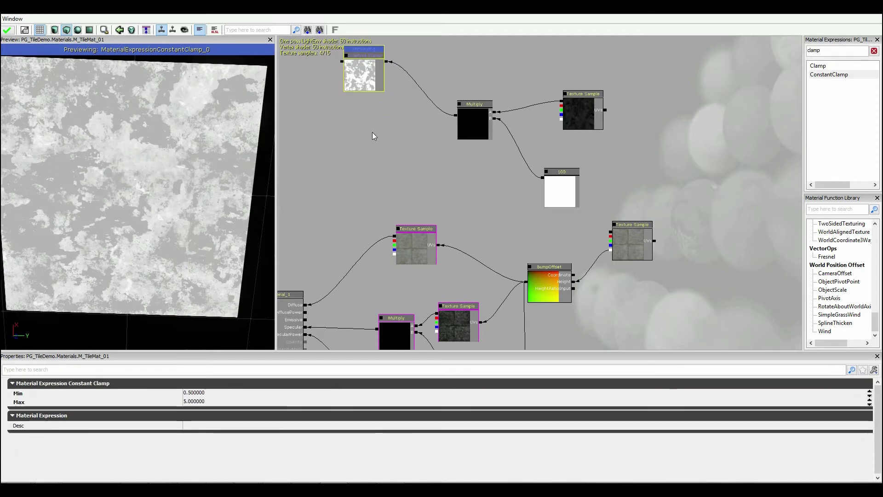
left_click_drag(373, 134, 406, 144)
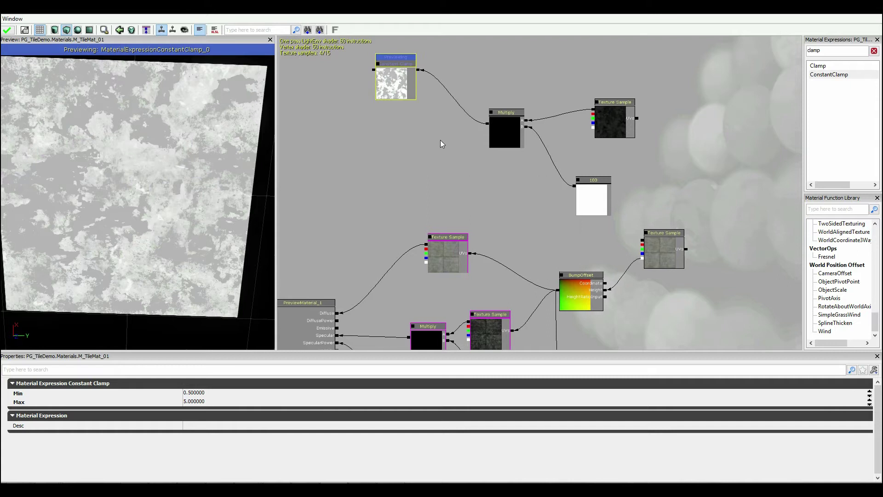
key("ctrl+w")
left_click_drag(406, 92, 424, 183, "ctrl")
left_click(404, 170)
left_click(216, 393)
type("0")
key("Tab")
left_click(496, 169)
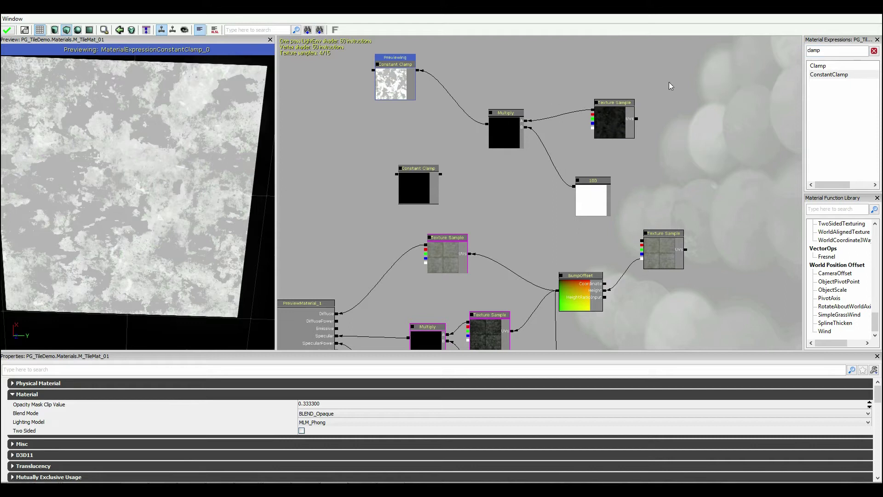
Find and place a OneMinus node beside the duplicated clamp, feed it from the plaster Multiply, and preview it on the mesh
left_click(503, 127)
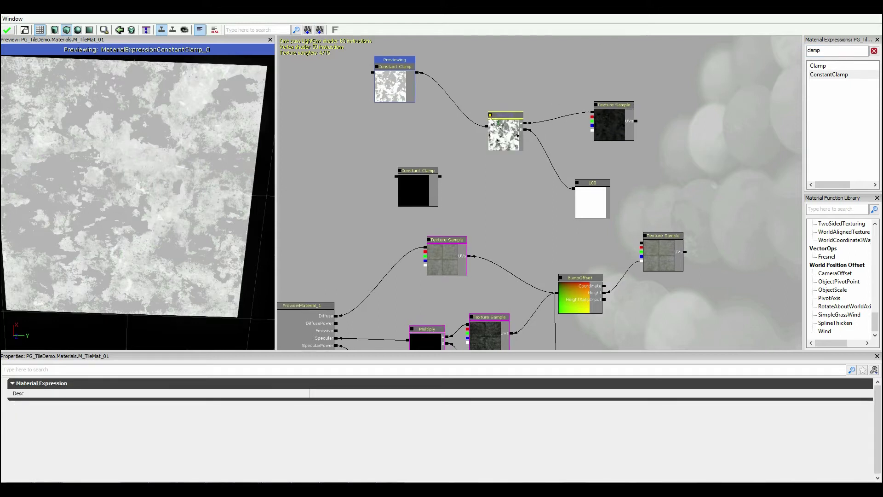
key("BackSpace")
key("BackSpace")
key("BackSpace")
key("BackSpace")
key("BackSpace")
type("one")
left_click_drag(824, 78, 460, 168)
left_click_drag(488, 132, 500, 177)
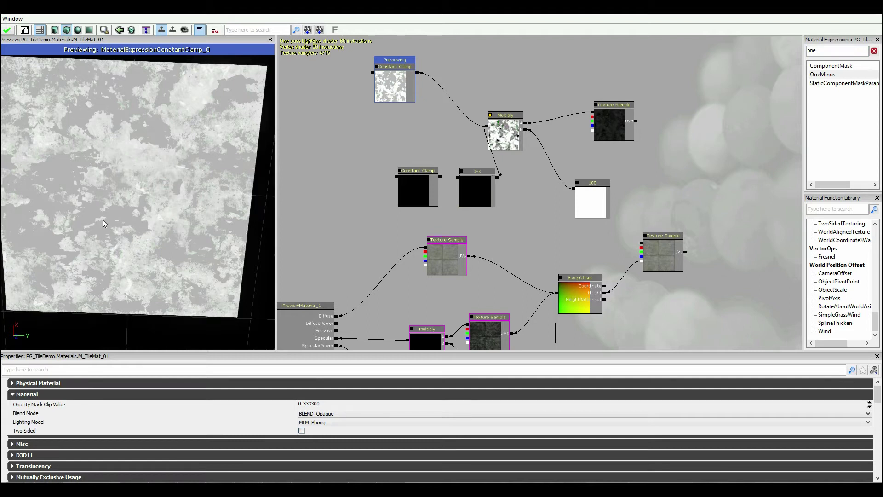
right_click(471, 172)
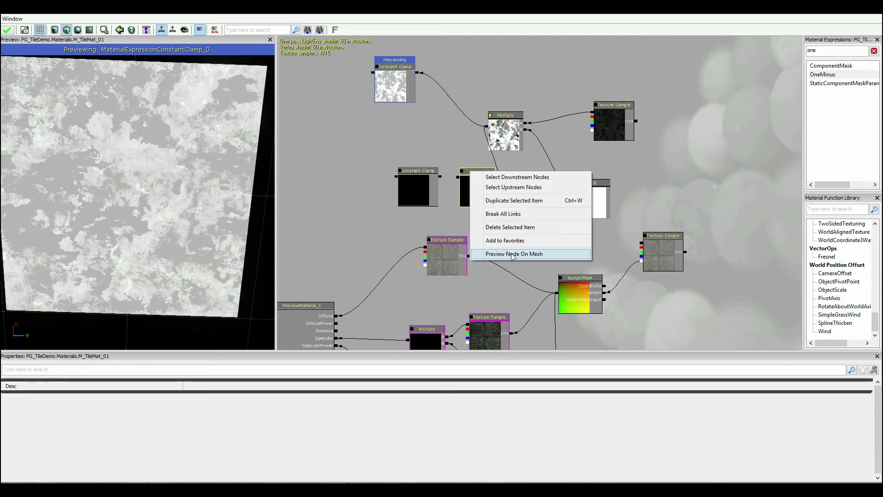
left_click(512, 255)
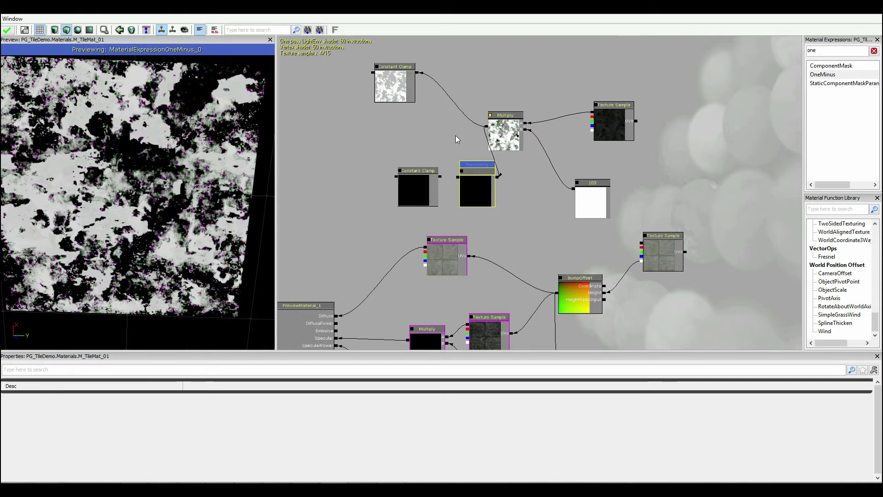
Connect the OneMinus output to the duplicated Constant Clamp and preview that clamp on the mesh
left_click_drag(452, 123, 450, 110)
left_click(438, 167)
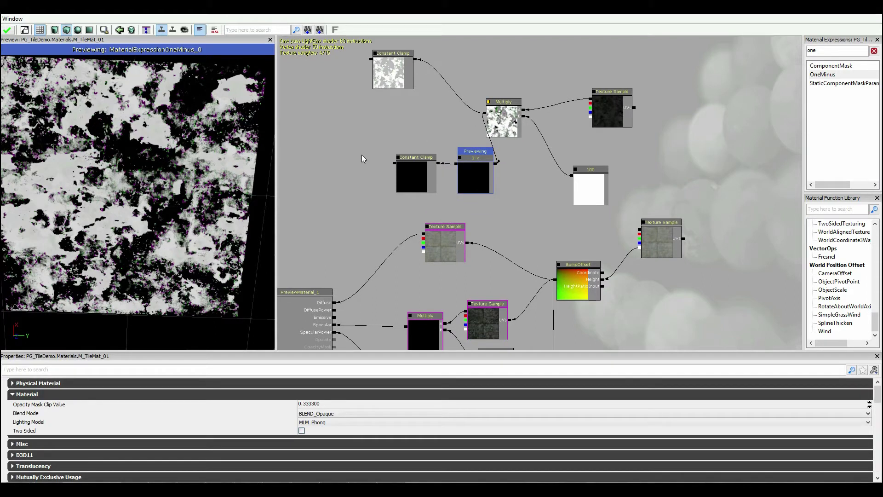
left_click_drag(363, 153, 360, 180)
left_click_drag(378, 105, 442, 73)
right_click(406, 218)
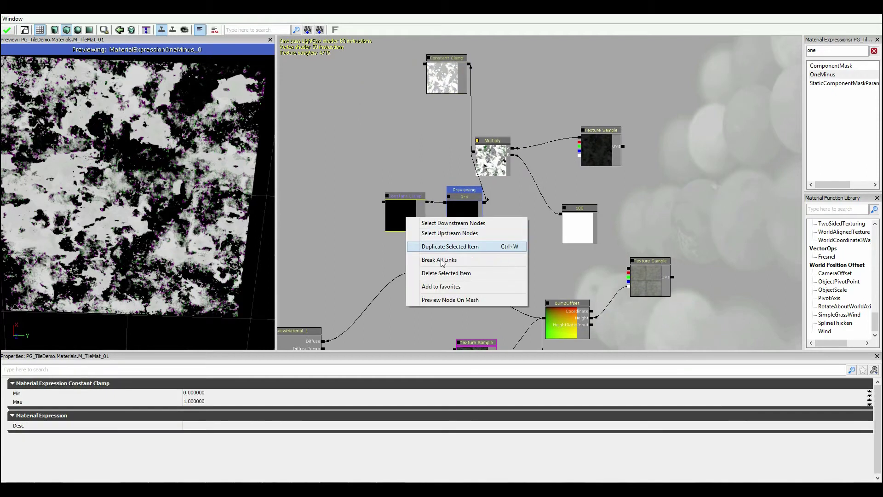
left_click(449, 300)
Place a new Multiply node beside the duplicated Constant Clamp on its output side
left_click(385, 147)
left_click_drag(390, 125, 398, 163)
left_click(328, 189)
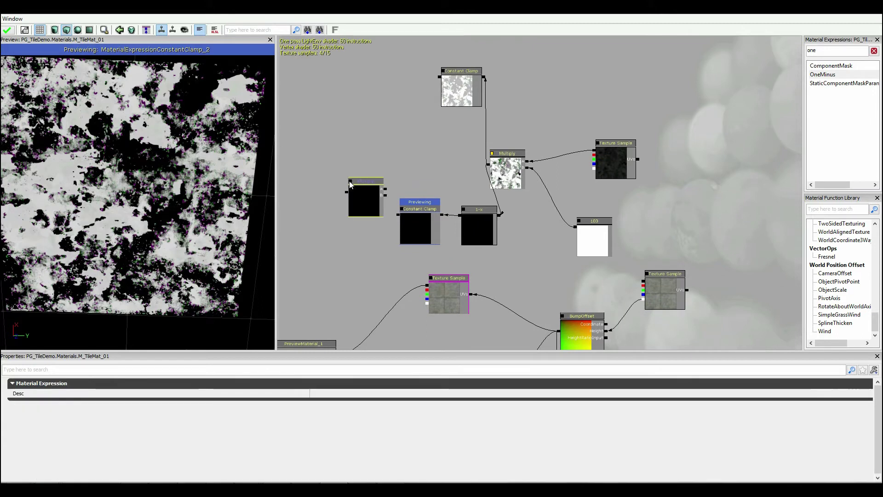
left_click(398, 163)
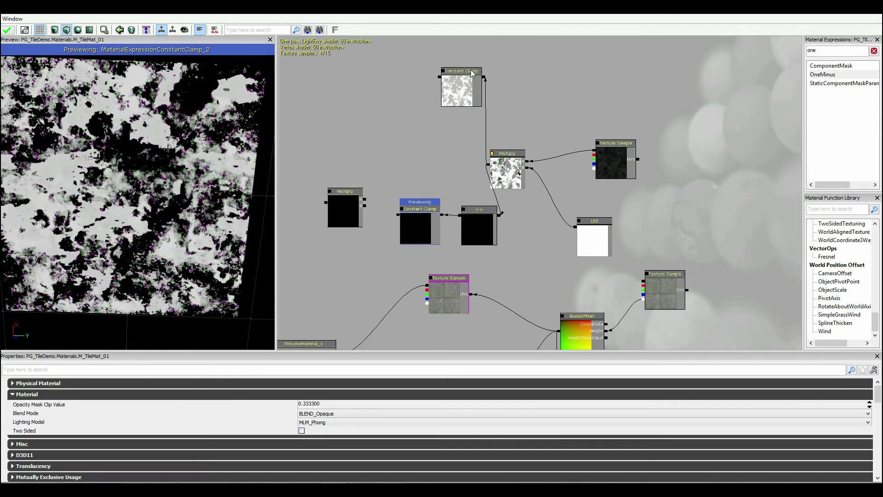
left_click_drag(398, 160, 415, 135)
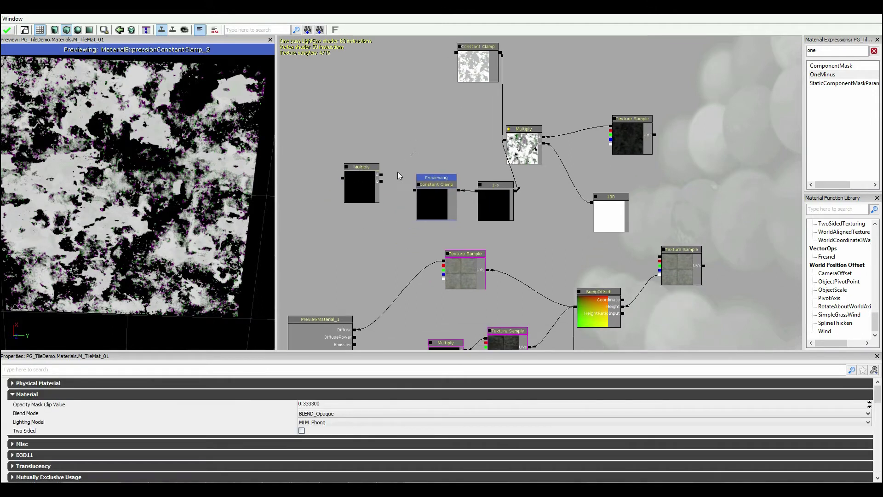
Add a vector parameter named Colour above the inverted clamp and connect it to the new Multiply's first input
left_click(425, 137)
left_click_drag(446, 161, 439, 152)
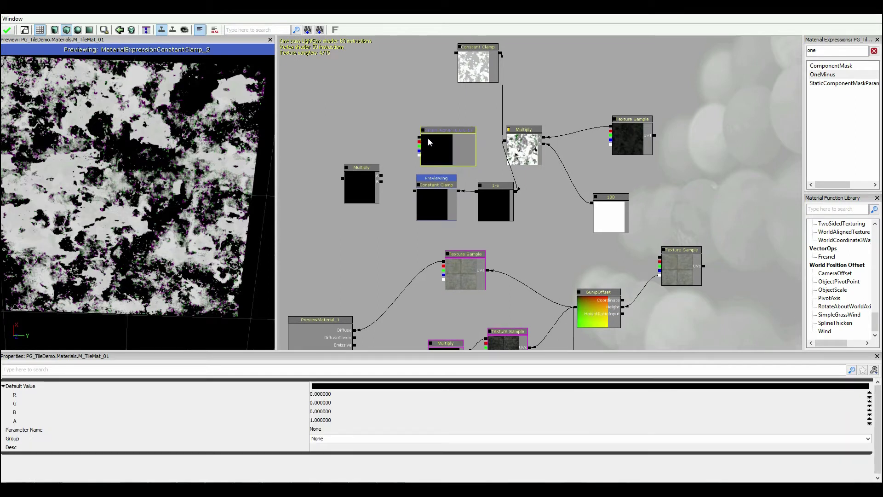
left_click(322, 429)
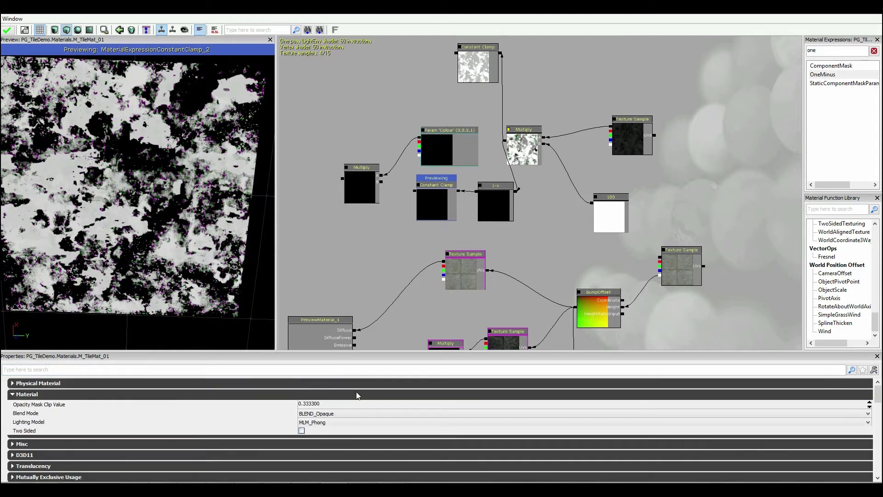
Set the Colour parameter's blue value to 0.05
left_click(448, 138)
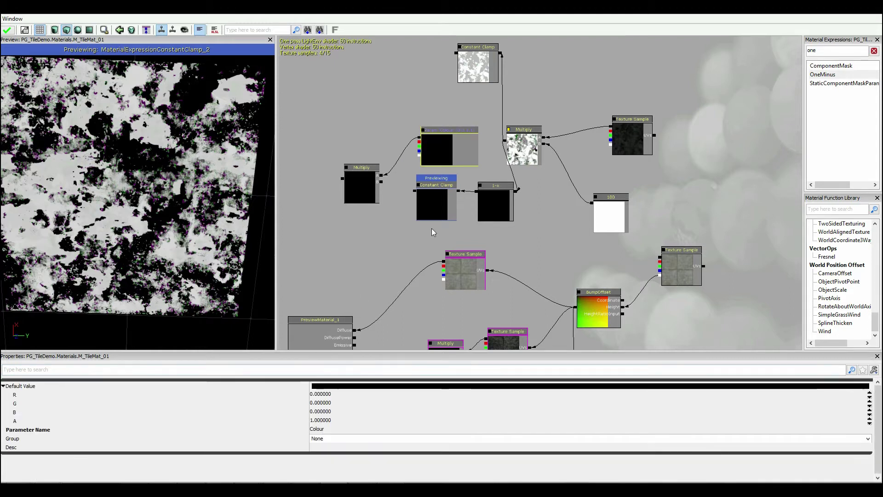
left_click(329, 395)
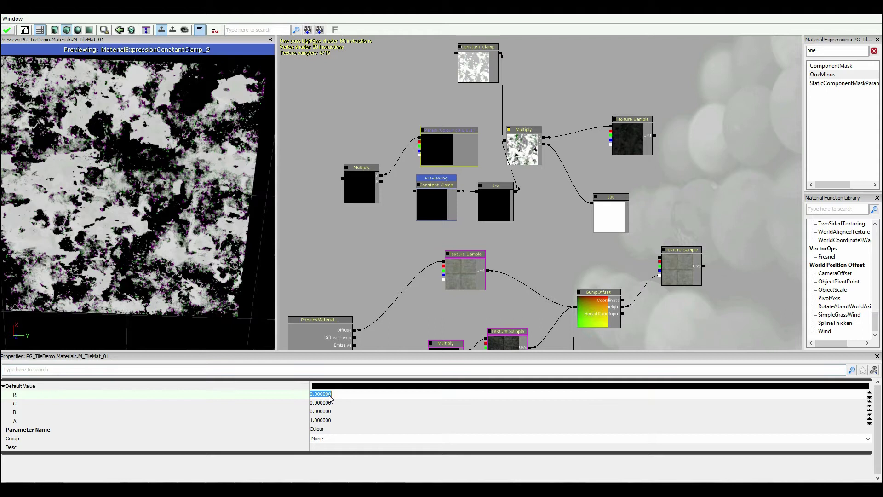
left_click(318, 412)
type("0.01")
key("Return")
type("0.1")
key("Return")
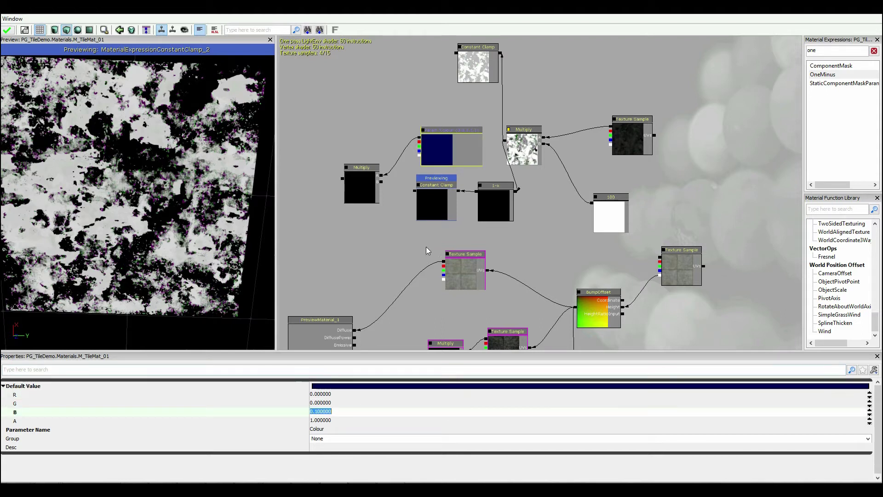
type("0.05")
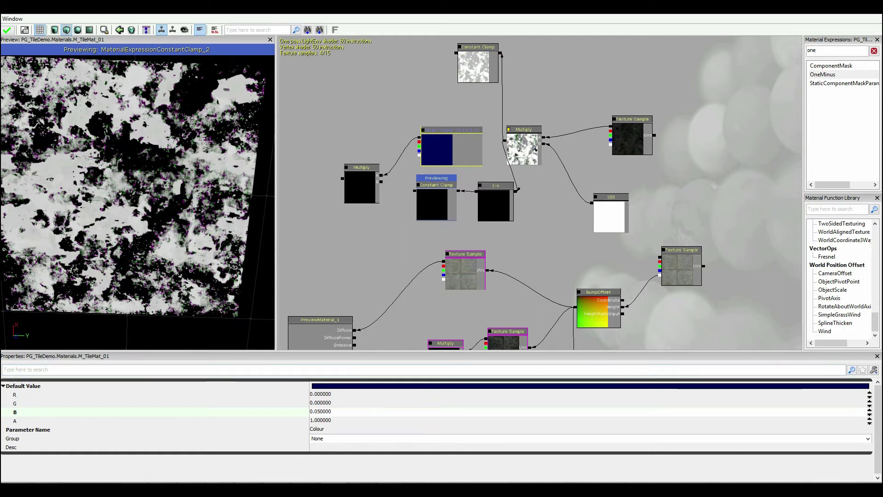
left_click(366, 252)
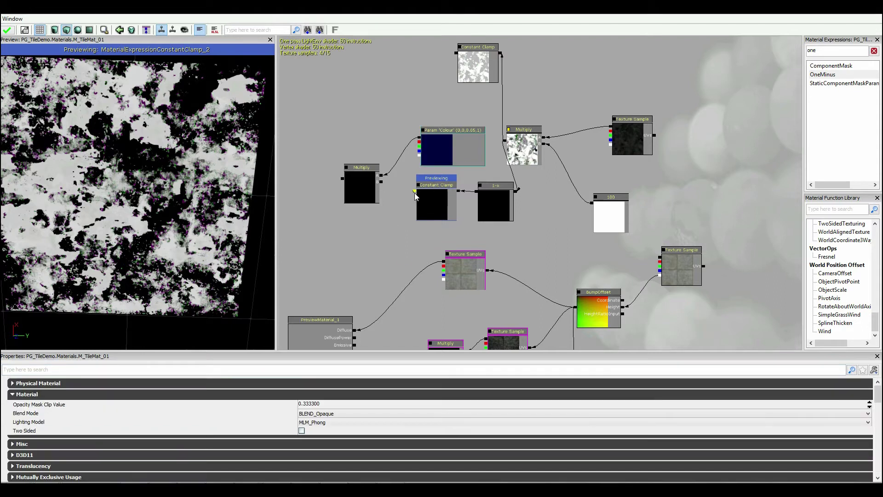
Connect the inverted clamp to the new Multiply's second input and preview the tinted mask on the mesh
right_click(371, 180)
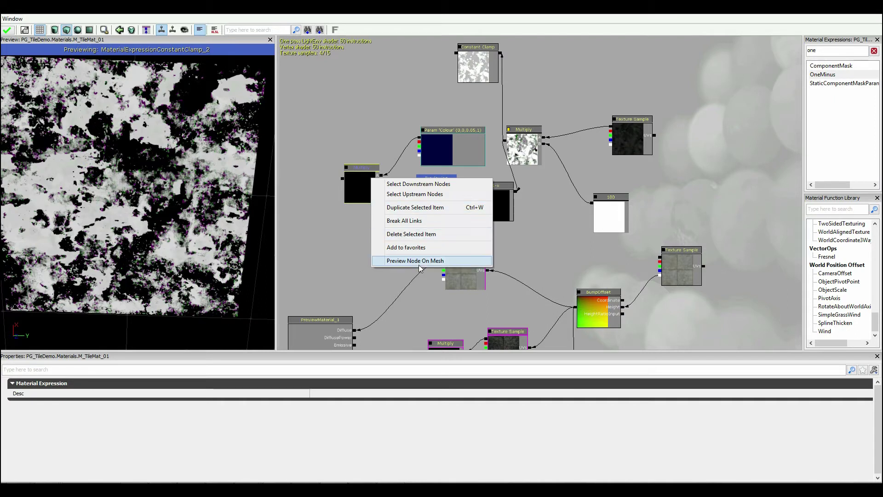
left_click(419, 261)
left_click(338, 233)
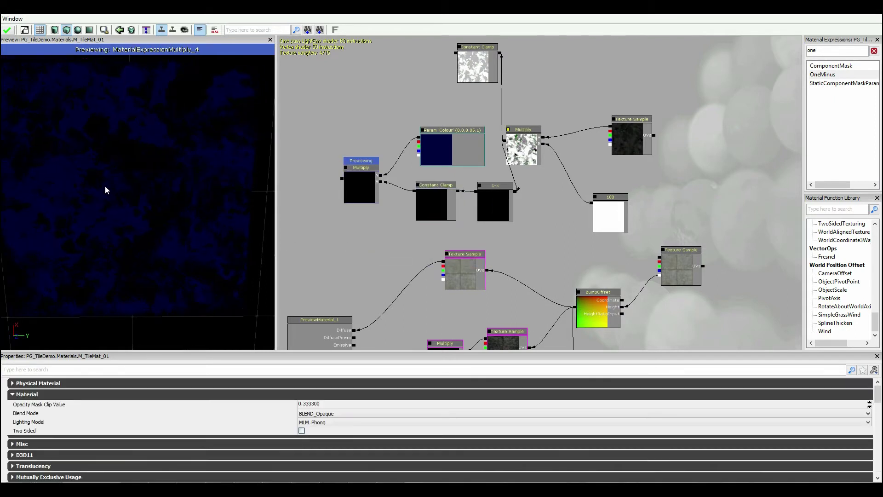
left_click(447, 148)
left_click(323, 214)
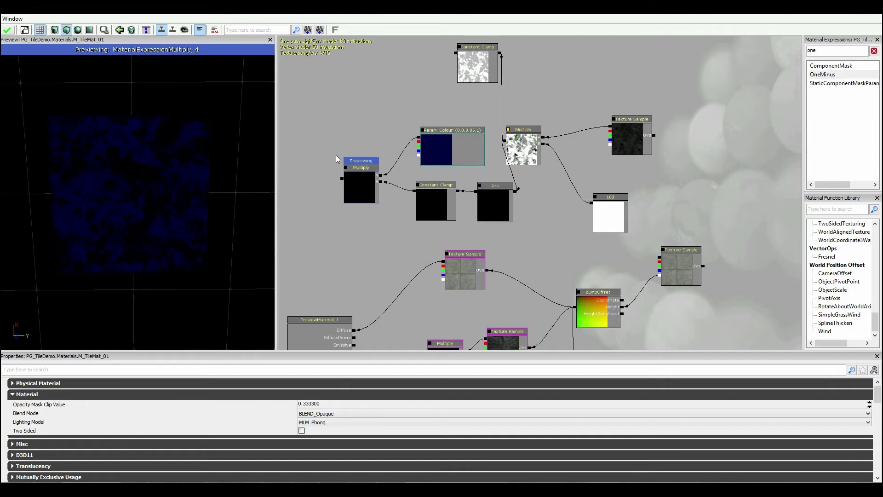
Add an Add node combining the original Constant Clamp with the Colour Multiply, and preview the result on the mesh
left_click_drag(335, 156, 305, 151)
key("a")
left_click(316, 131)
left_click_drag(371, 181, 480, 56)
right_click(322, 159)
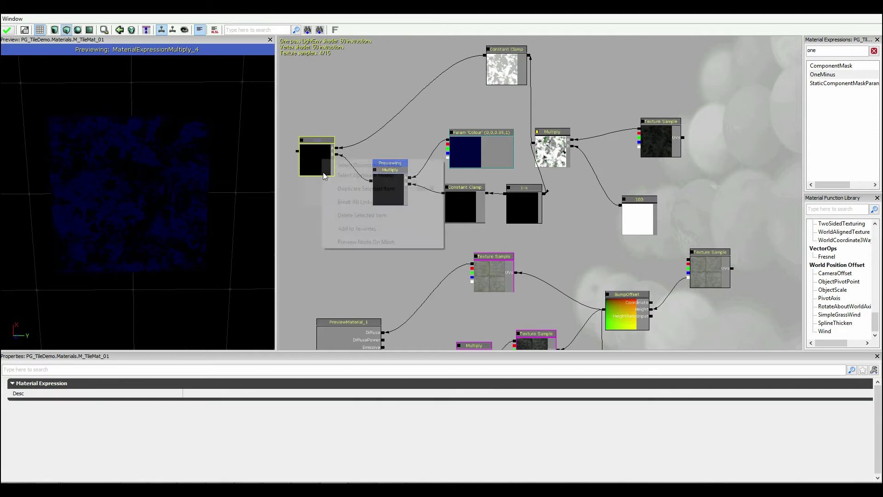
left_click(359, 242)
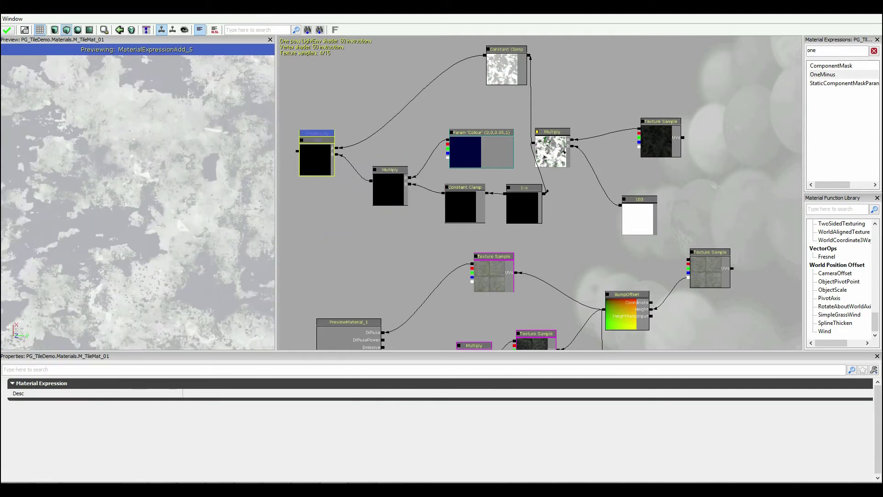
right_click_drag(118, 200, 118, 219)
right_click_drag(130, 251, 181, 232)
Try a blue value of 1 on the Colour parameter, set it to 0.1, and inspect the tint on the mesh
left_click(460, 155)
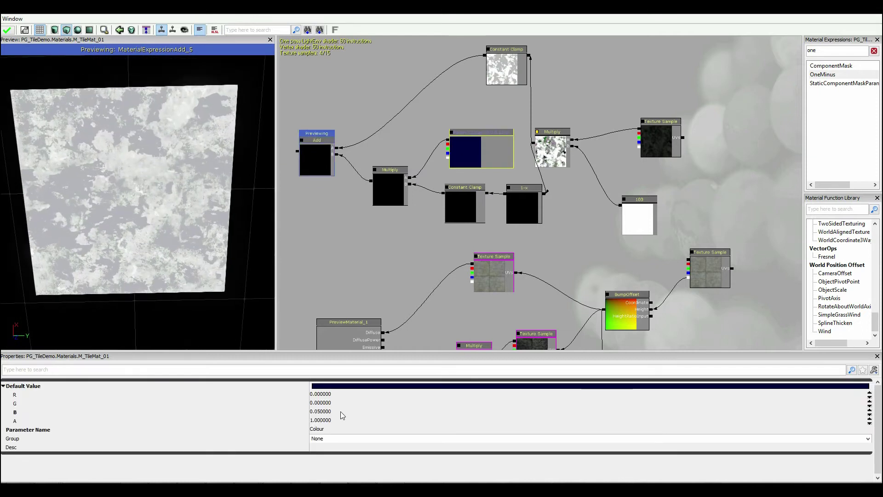
left_click(343, 410)
type("1")
key("Return")
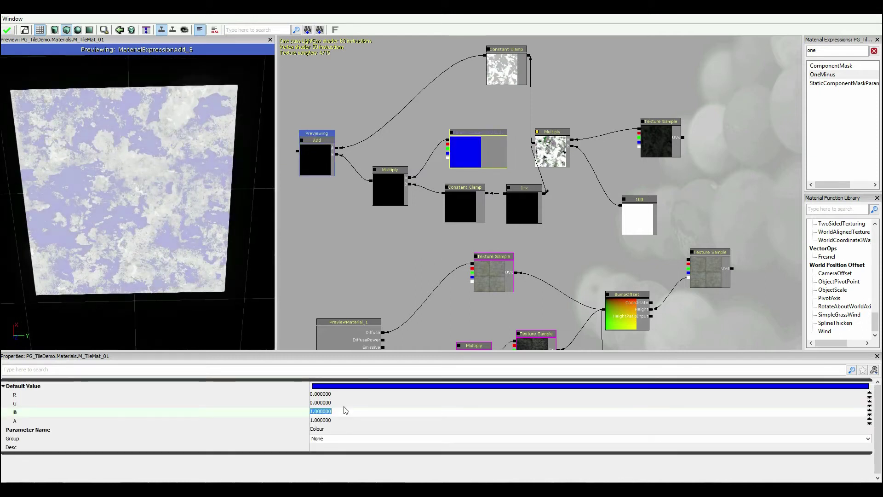
type("0.1")
key("Return")
left_click_drag(203, 219, 345, 181)
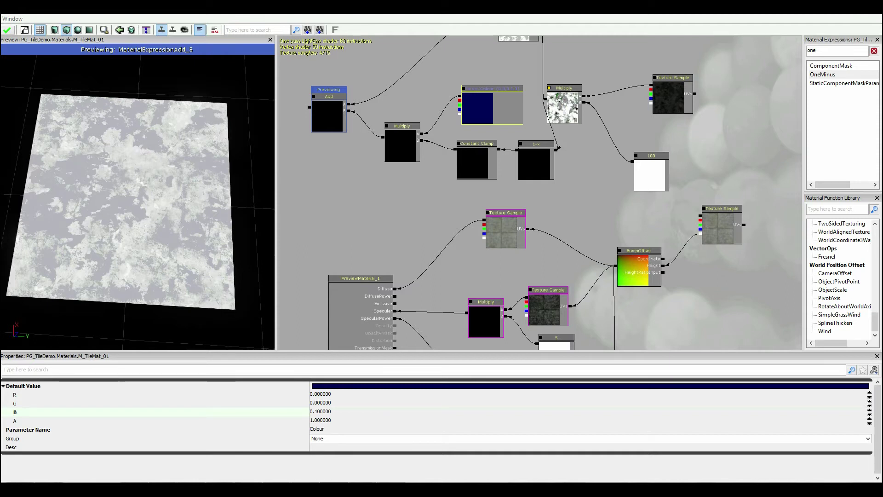
left_click_drag(99, 105, 266, 187)
Select the whole plaster mask node group and move it farther from the tile texture nodes
left_click(509, 230)
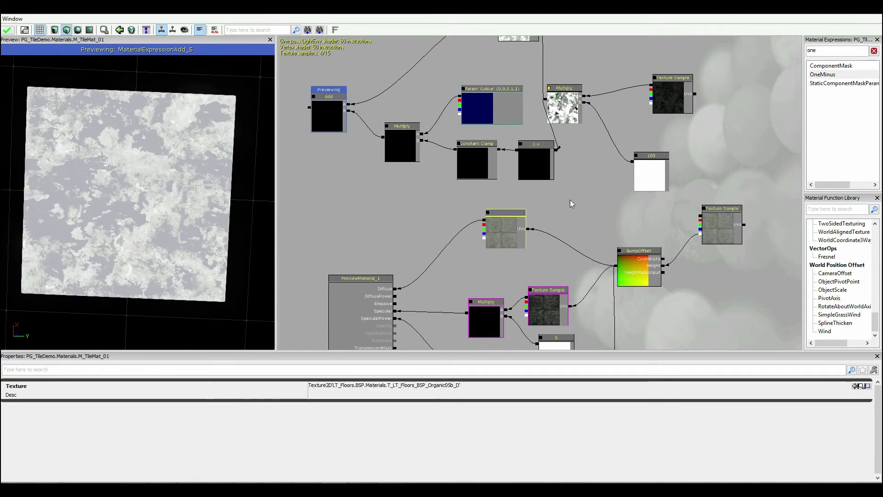
scroll(624, 162, "down", 5)
left_click(556, 152)
left_click_drag(561, 129, 352, 243, "ctrl+alt")
left_click_drag(386, 207, 464, 192, "ctrl")
left_click(414, 223)
scroll(425, 213, "up", 3)
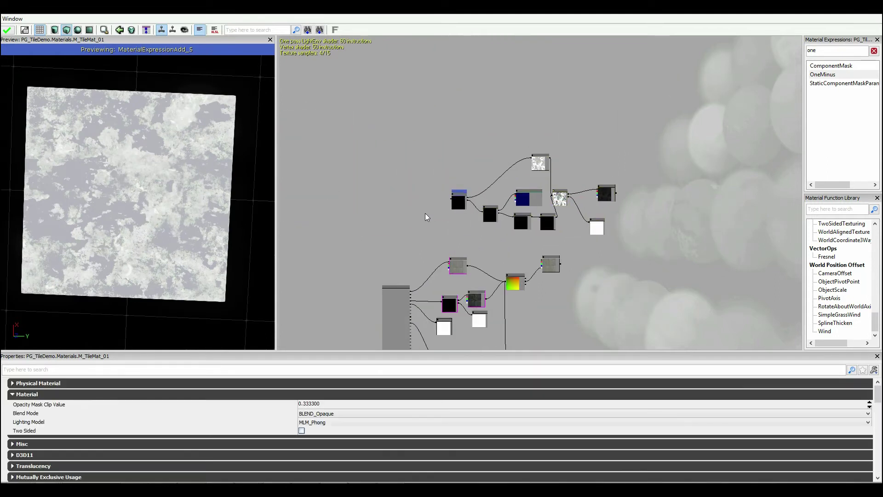
scroll(425, 217, "up", 4)
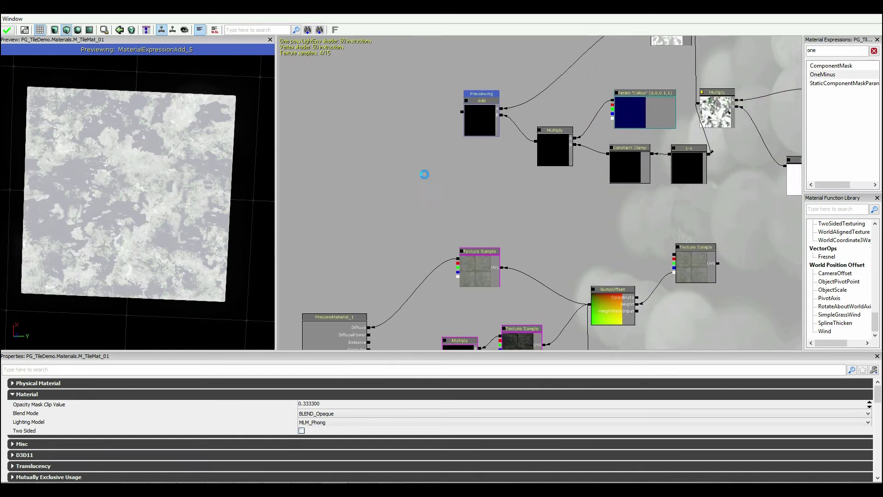
Add a Multiply node combining the Add result with the diffuse tile Texture Sample
left_click(425, 178)
left_click_drag(426, 178, 376, 177, "ctrl")
left_click_drag(462, 262, 422, 242)
left_click_drag(377, 171, 343, 202)
Stop previewing the Add node, connect the new Multiply to the material's Diffuse input, and inspect the preview mesh
right_click(349, 196)
right_click(449, 106)
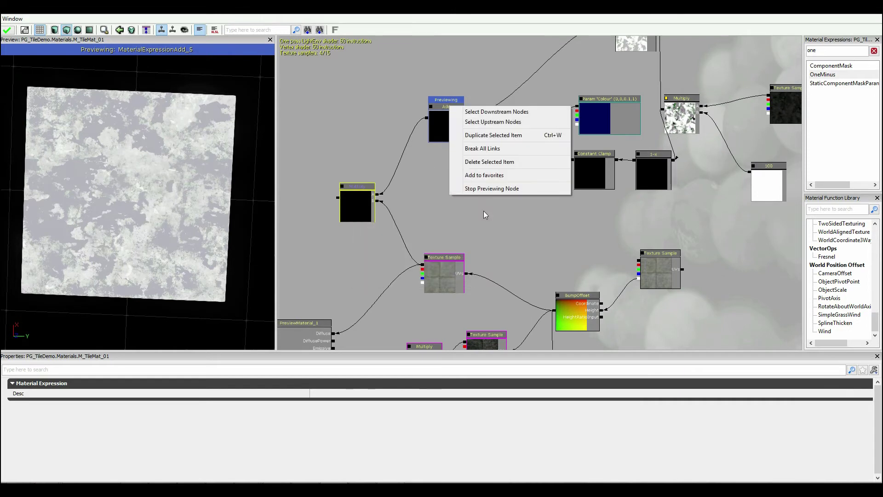
left_click(479, 192)
right_click_drag(321, 242, 330, 199)
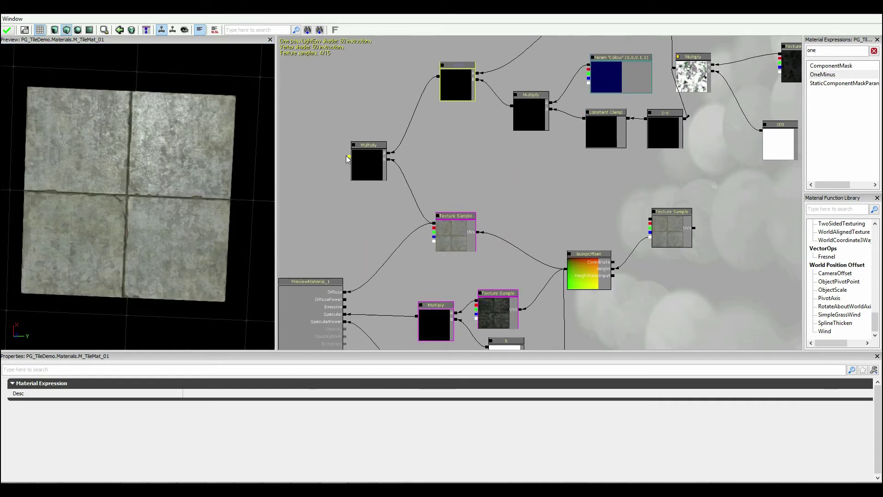
left_click_drag(348, 157, 344, 291)
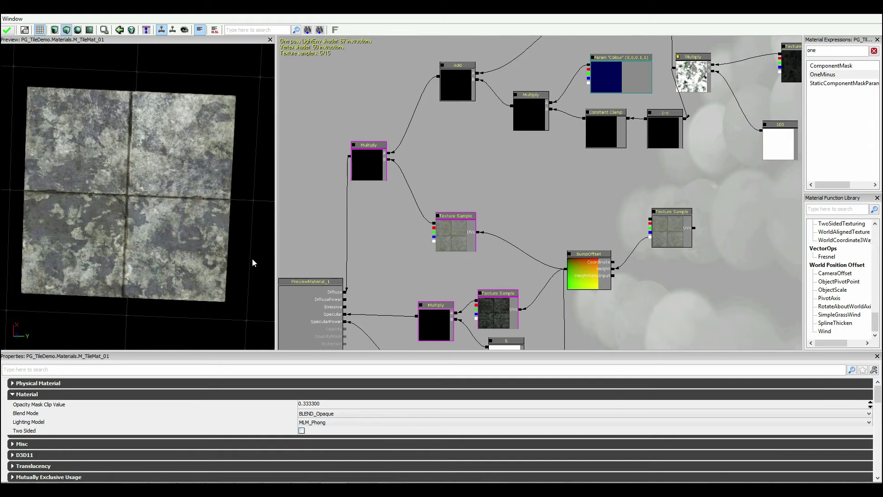
left_click_drag(196, 239, 73, 171)
left_click_drag(164, 240, 186, 217)
Apply the material changes to the level and inspect the weathered floor tiles in the perspective viewport
left_click_drag(181, 14, 651, 33)
left_click(468, 59)
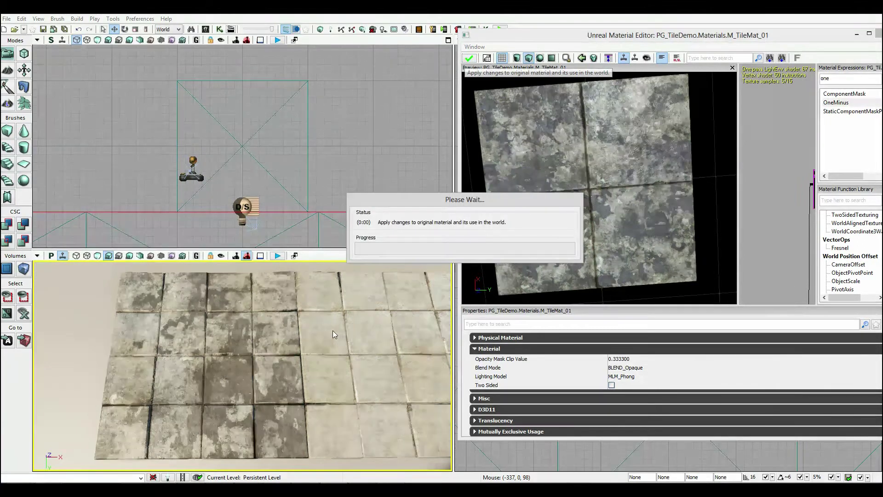
left_click_drag(243, 366, 233, 335)
mouse_move(242, 365)
right_mouse_down()
mouse_move(220, 348)
mouse_move(228, 360)
right_mouse_up()
right_click_drag(153, 349, 124, 345)
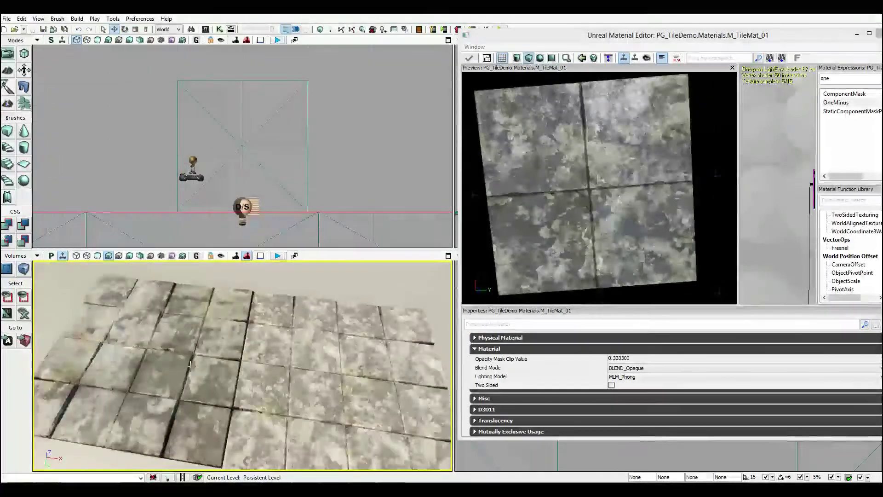
mouse_move(564, 214)
left_mouse_down()
mouse_move(579, 215)
mouse_move(560, 217)
left_mouse_up()
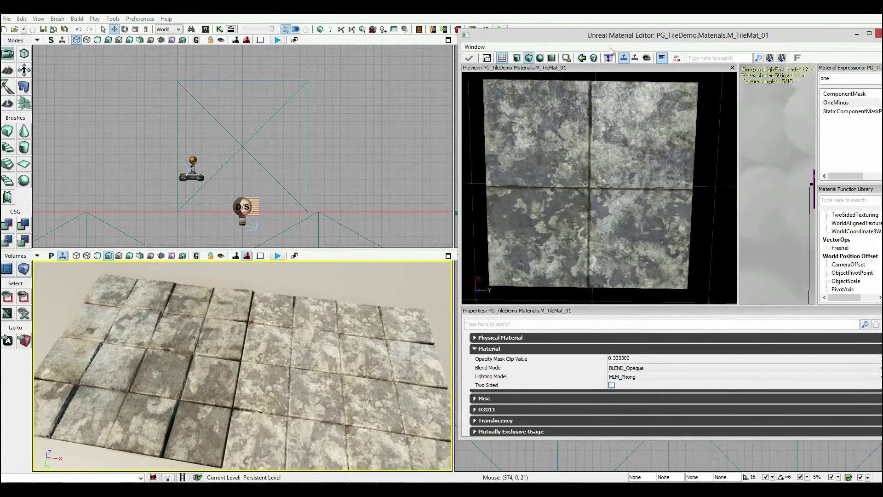
Add a TextureCoordinate node and connect it to the UVs input of the plaster Texture Sample
double_click(622, 35)
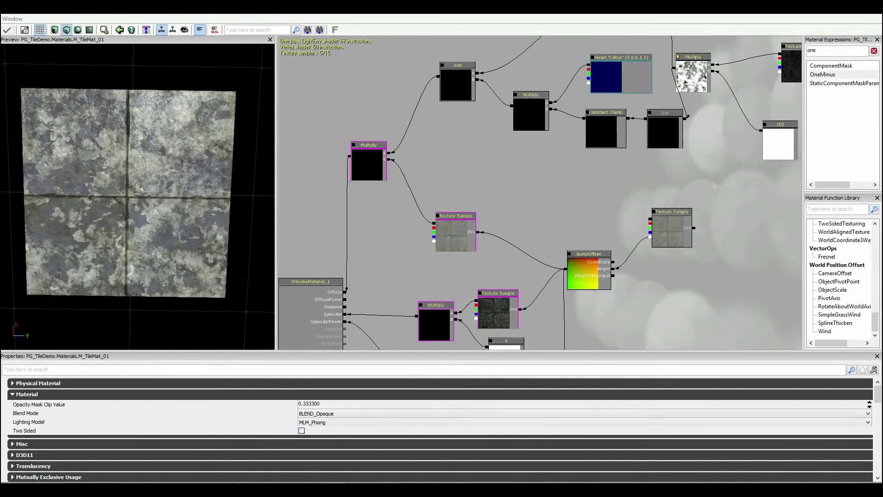
left_click_drag(190, 120, 175, 183)
left_click_drag(649, 180, 278, 346)
left_click_drag(392, 230, 496, 161)
double_click(835, 50)
type("text")
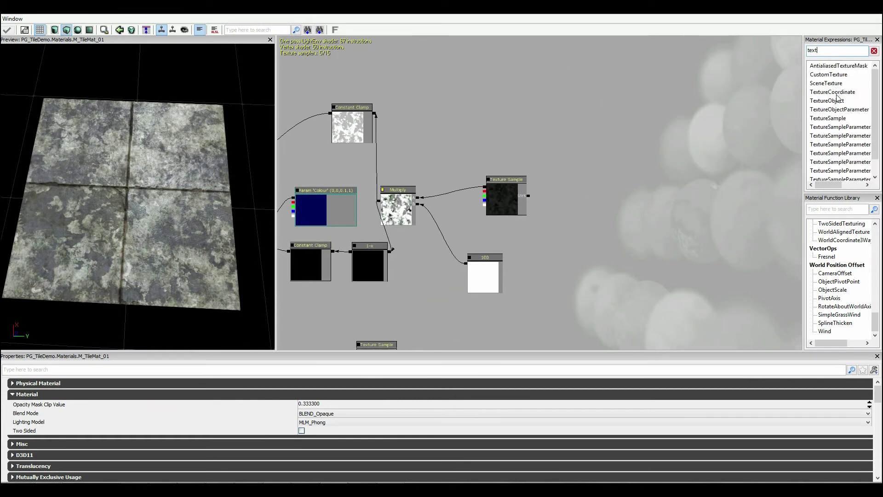
left_click_drag(837, 95, 741, 121)
left_click_drag(638, 152, 528, 197)
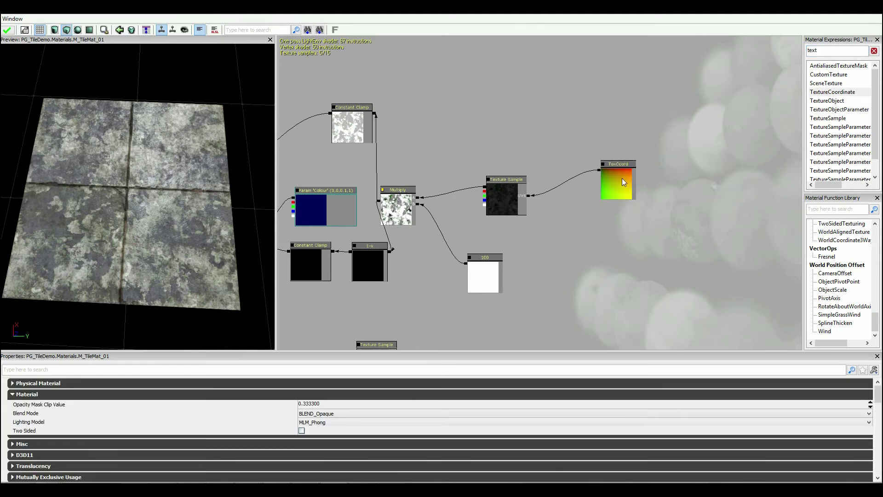
Set the TextureCoordinate node's UTiling and VTiling to 0.3 and inspect the larger plaster pattern on the preview mesh
left_click(619, 177)
type("0.3")
key("Return")
key("Tab")
type("0.3")
key("Return")
left_click_drag(167, 230, 159, 32)
left_click_drag(157, 64, 123, 21)
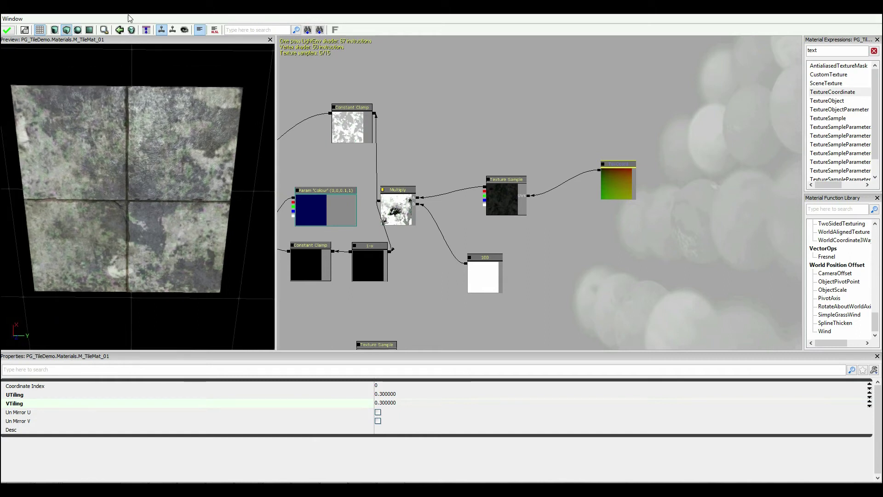
Apply the plaster tiling change to the level and inspect the floor tiles in the perspective viewport
left_click_drag(332, 13, 736, 32)
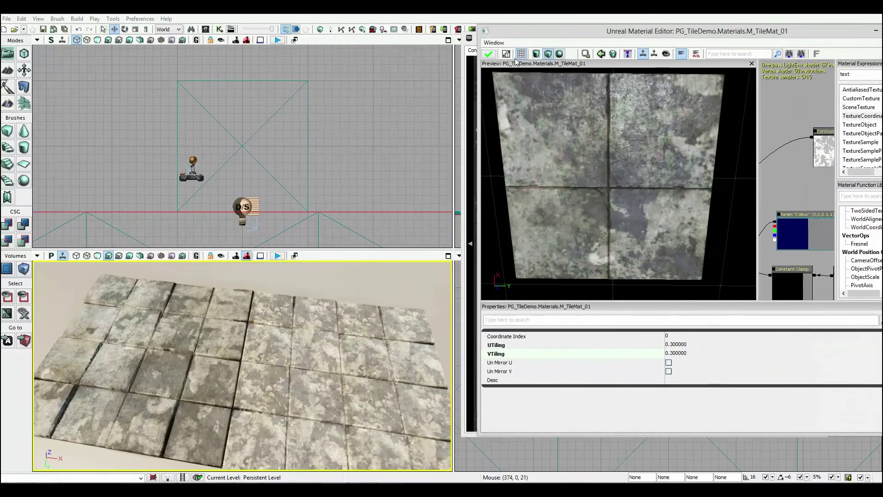
left_click(489, 54)
left_click(489, 56)
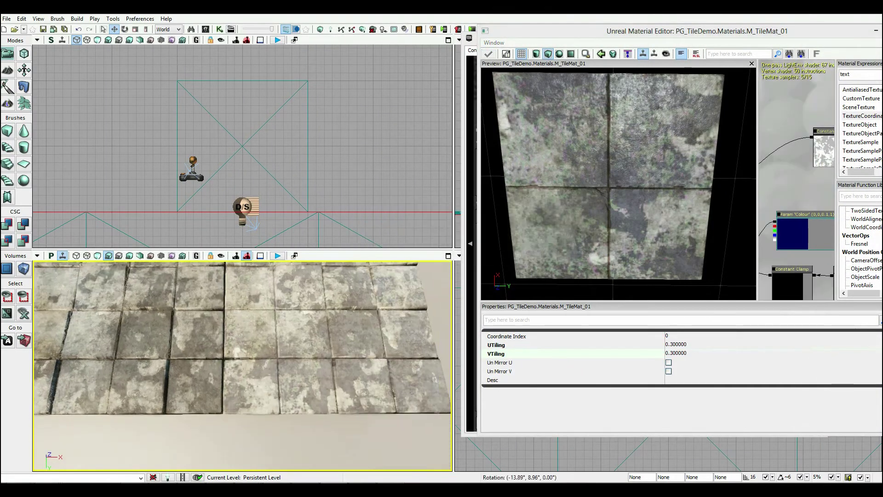
left_click_drag(242, 365, 242, 400)
right_click_drag(242, 365, 262, 377)
mouse_move(242, 366)
left_mouse_down()
mouse_move(243, 315)
mouse_move(243, 372)
left_mouse_up()
Duplicate the end floor tile mesh beside the original along the row and inspect how the plaster pattern repeats
left_click(273, 361)
middle_click_drag(272, 360, 290, 340)
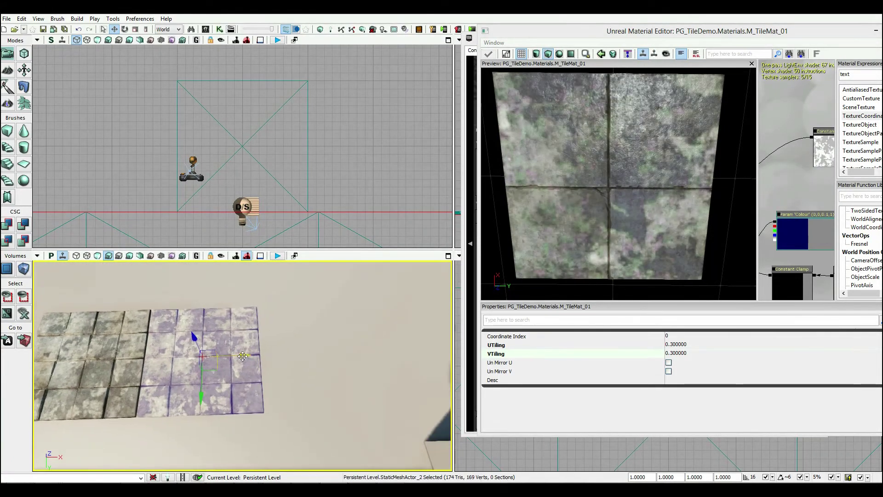
left_click_drag(242, 357, 382, 352)
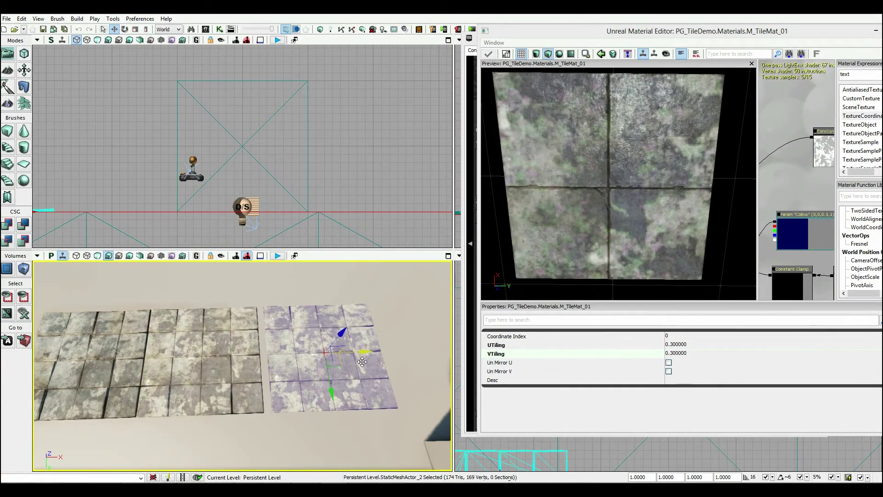
left_click(383, 201)
left_click_drag(294, 349, 317, 322)
right_click_drag(317, 322, 334, 346)
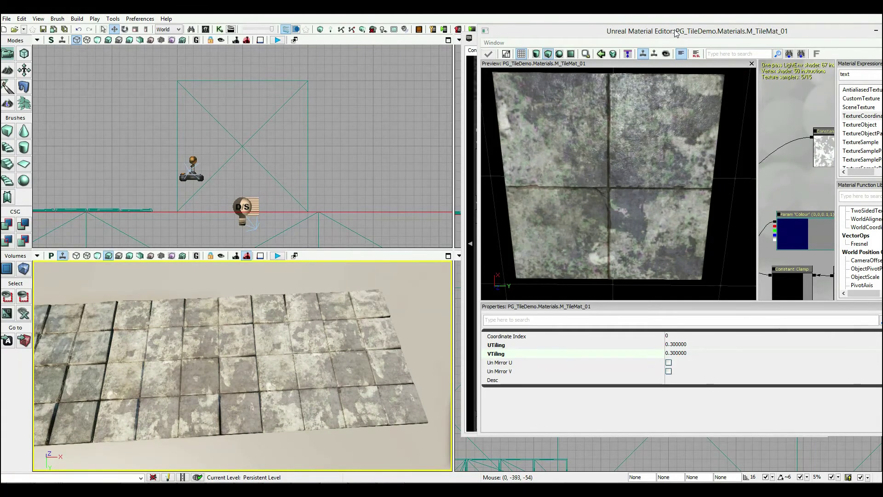
Find the WorldAlignedTexture function by searching for "world" and place its node below the TexCoord node
double_click(580, 40)
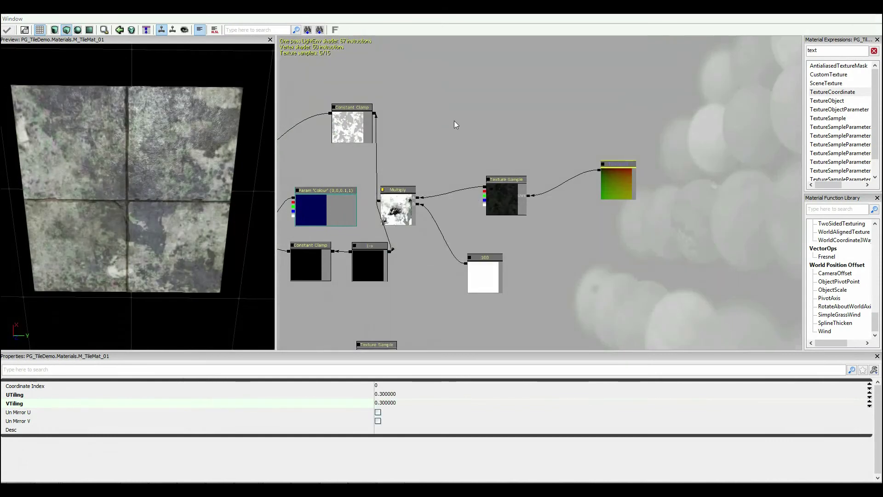
left_click_drag(454, 120, 469, 94)
left_click(537, 184)
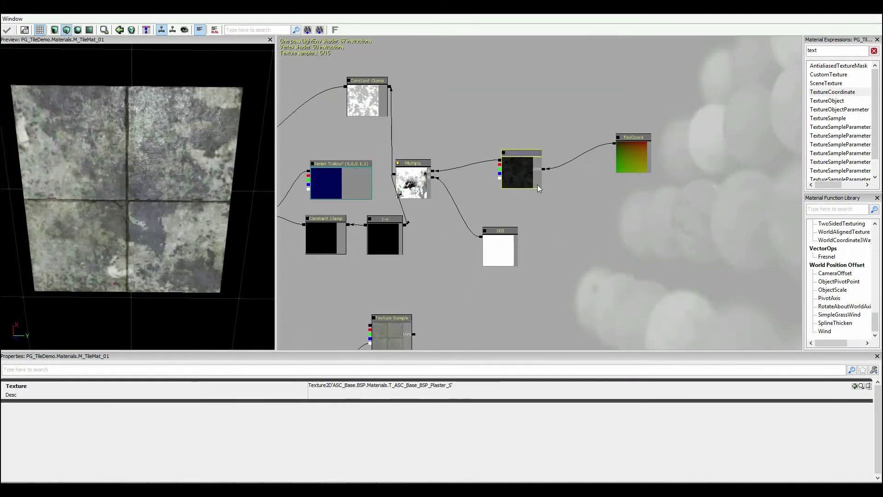
left_click(778, 248)
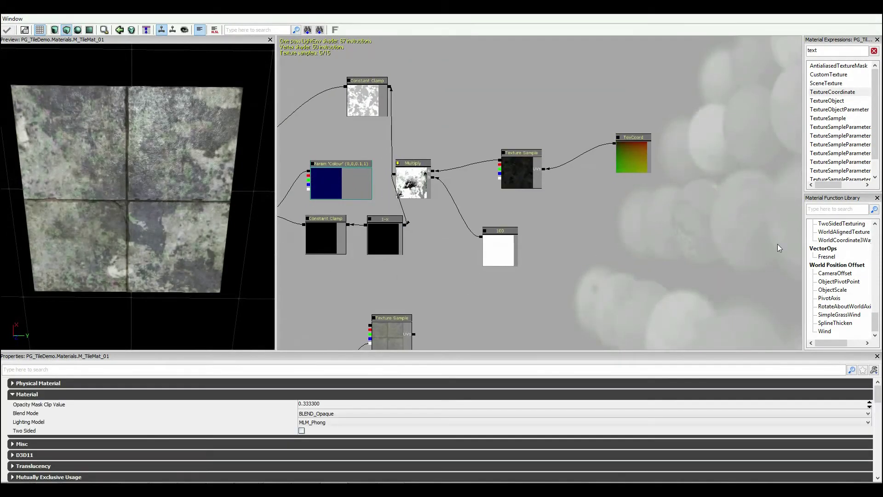
left_click(844, 212)
left_click_drag(776, 216, 776, 216)
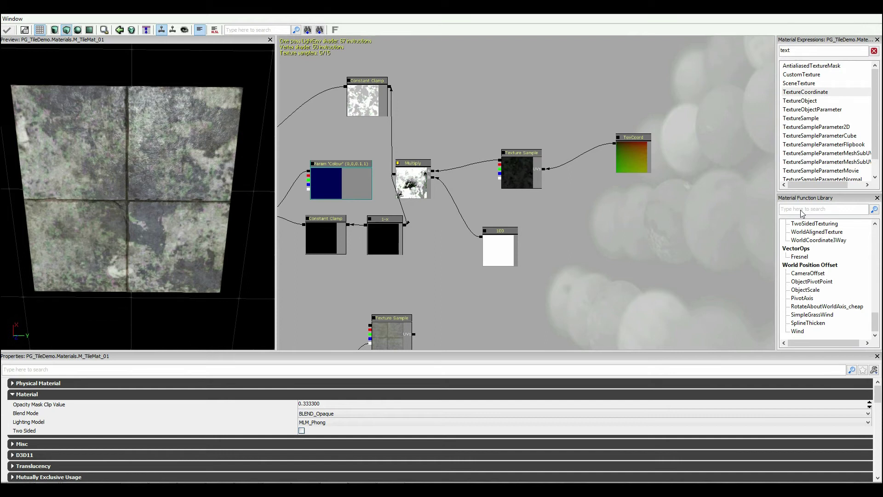
type("world")
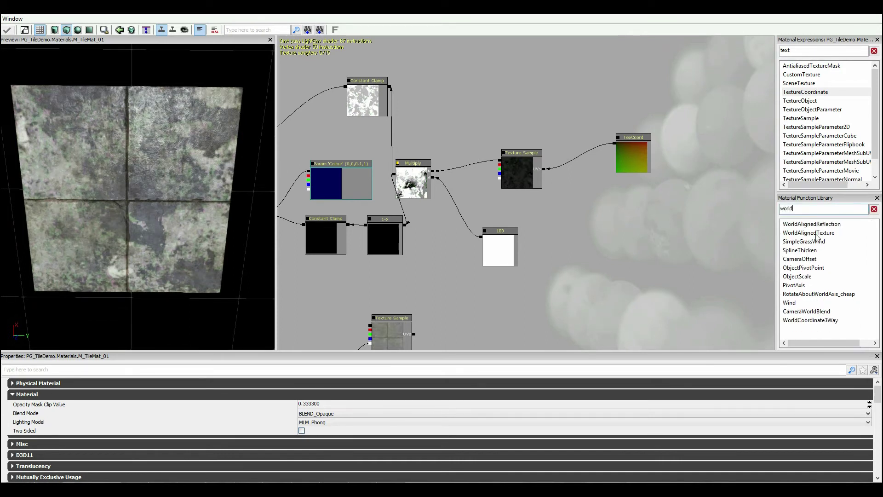
left_click(806, 233)
left_click_drag(815, 236, 611, 221)
left_click_drag(571, 192, 570, 164)
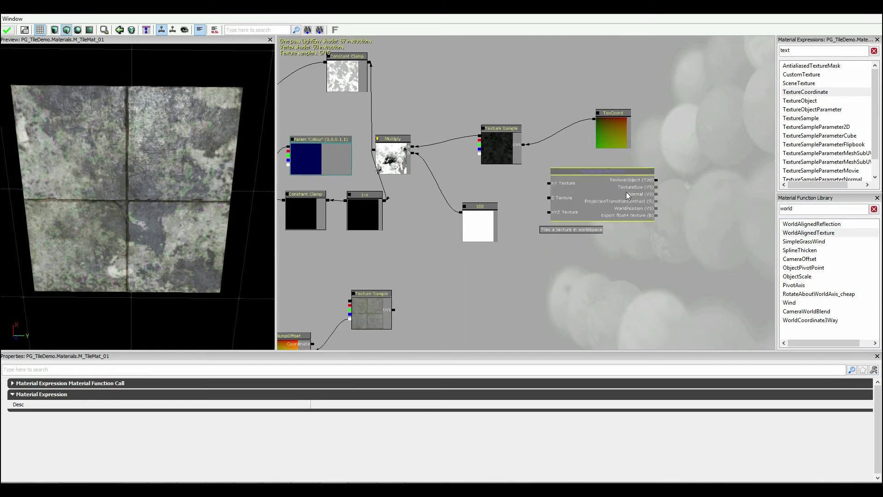
left_click_drag(616, 195, 599, 227, "ctrl")
left_click(590, 183)
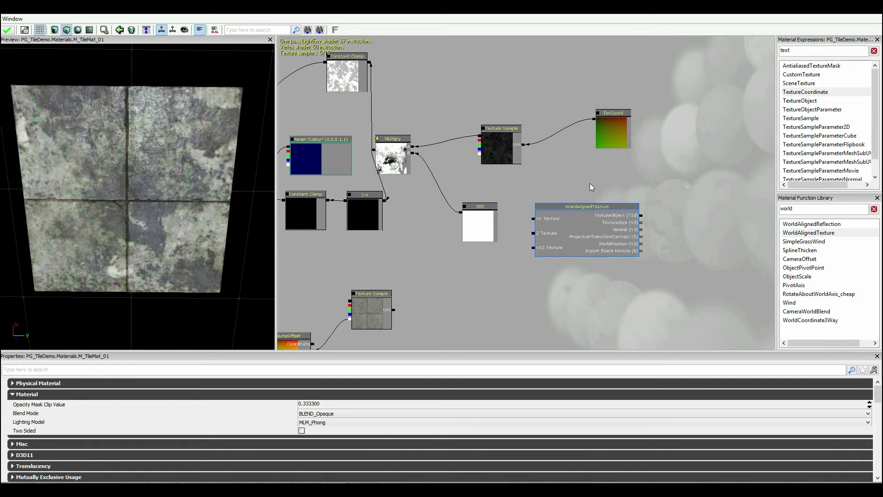
Open the WorldAlignedTexture function, examine its internal node network, and return to the M_TileMat_01 graph
left_click(575, 221)
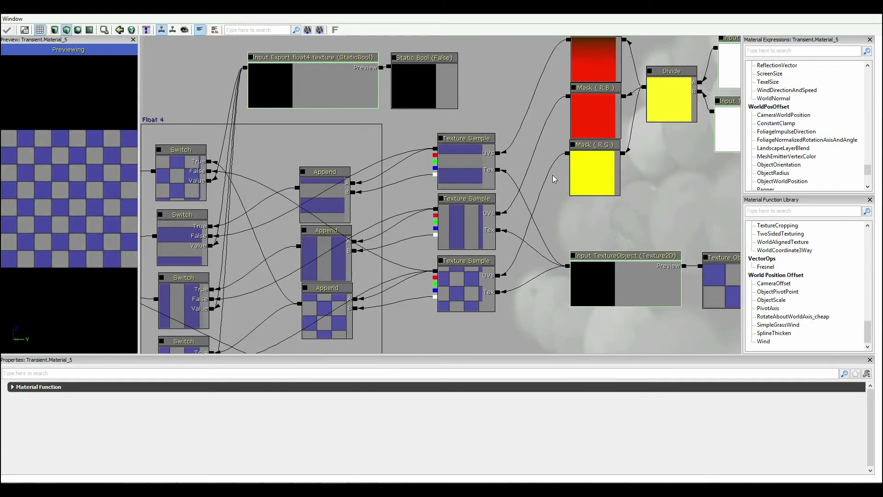
mouse_move(556, 179)
left_mouse_down()
mouse_move(509, 227)
mouse_move(517, 191)
left_mouse_up()
scroll(507, 227, "down", 6)
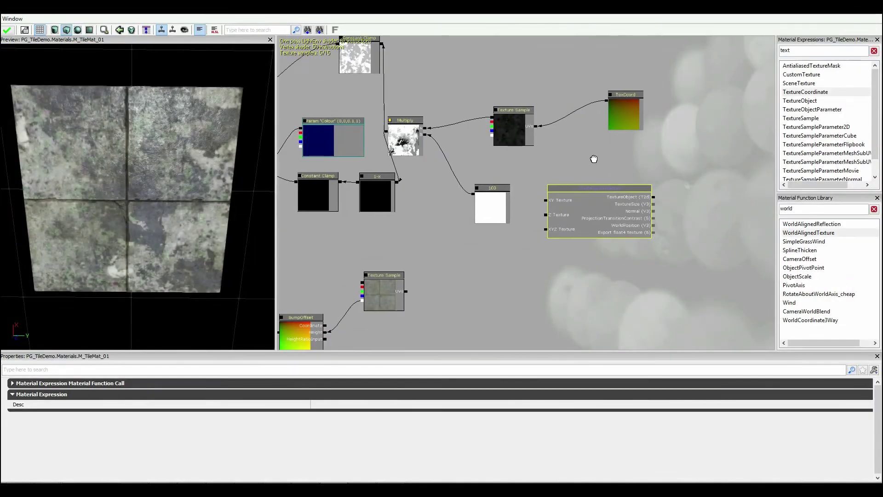
left_click(578, 155)
Copy the texture reference from the plaster Texture Sample's Texture property
left_click(512, 134)
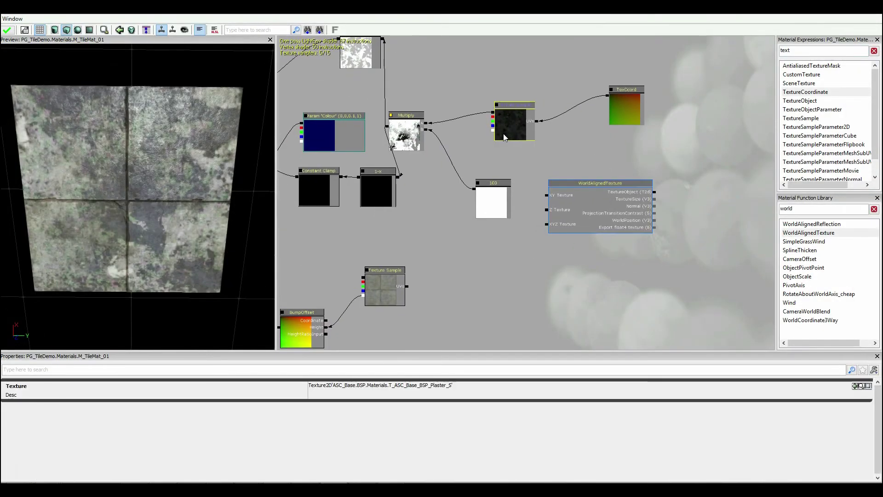
left_click(461, 382)
key("ctrl+c")
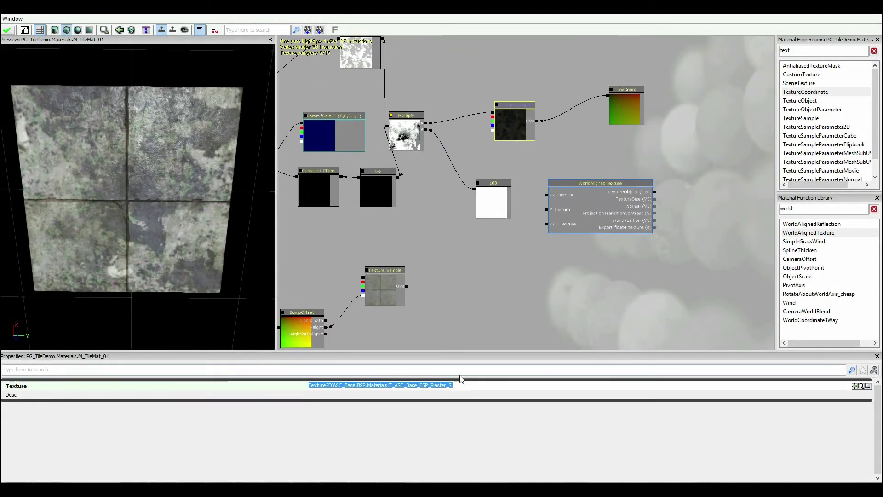
Add a TextureObject node and assign it the copied texture T_ASC_Base_BSP_Plaster_S
left_click(823, 49)
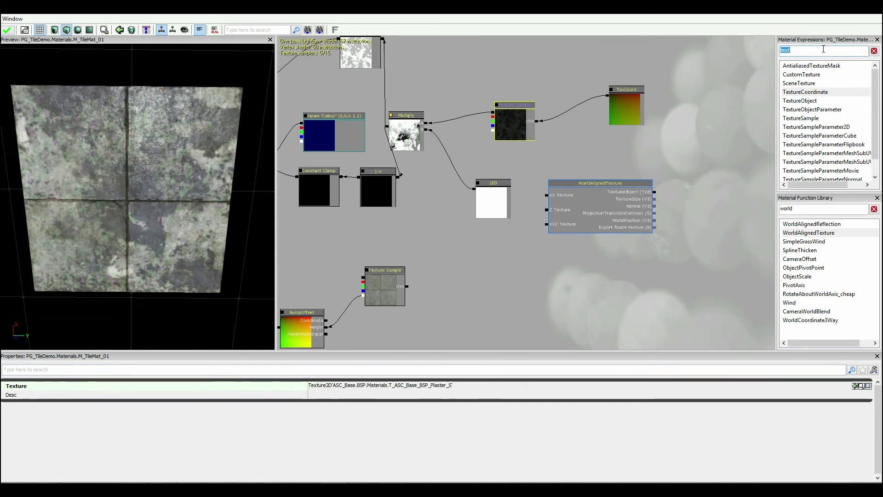
key("BackSpace")
type("t")
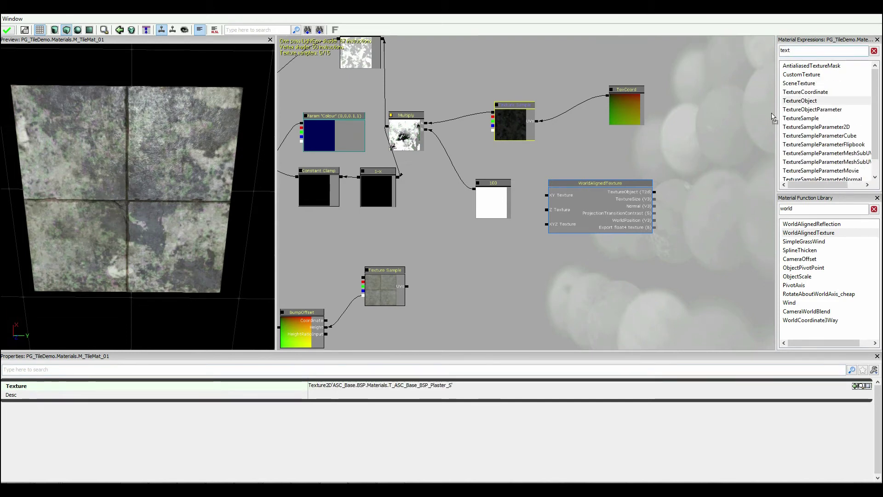
left_click_drag(703, 148, 705, 147)
left_click_drag(659, 168, 612, 177)
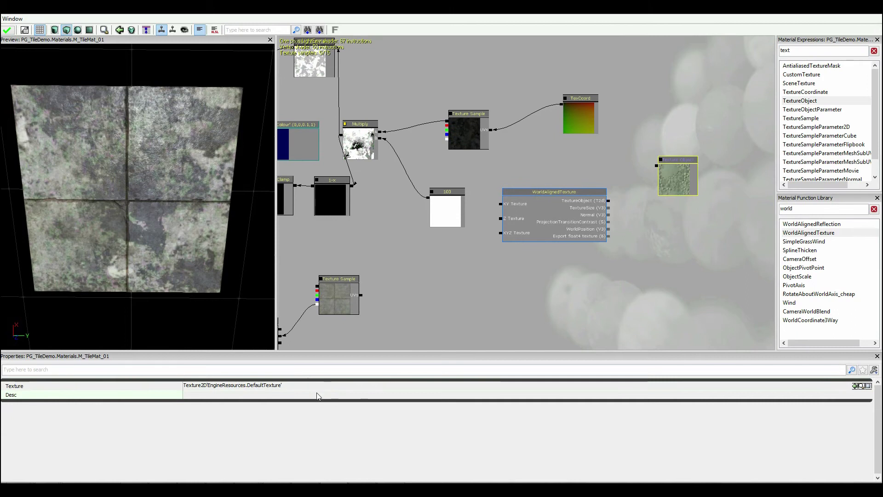
left_click(305, 385)
key("ctrl+v")
key("Return")
Feed the Texture Object into WorldAlignedTexture, connect its XYZ Texture output to the mask Multiply's first input, and inspect the mesh
scroll(613, 170, "up", 3)
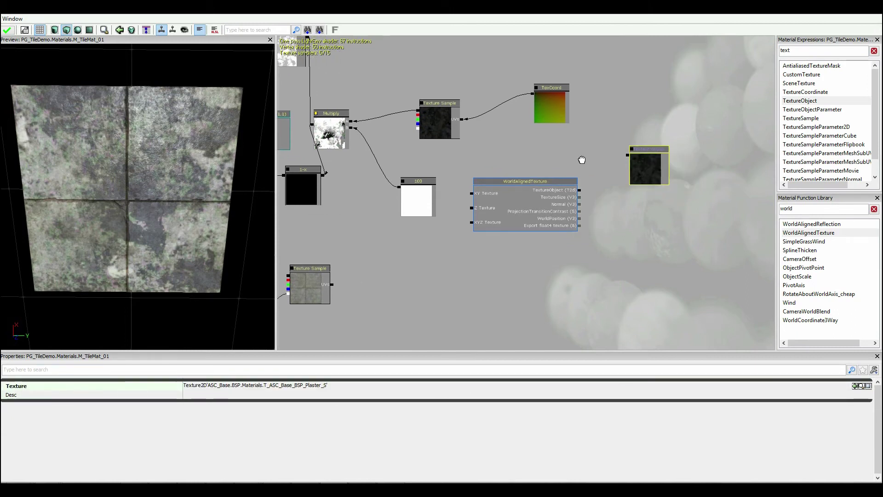
left_click(592, 143)
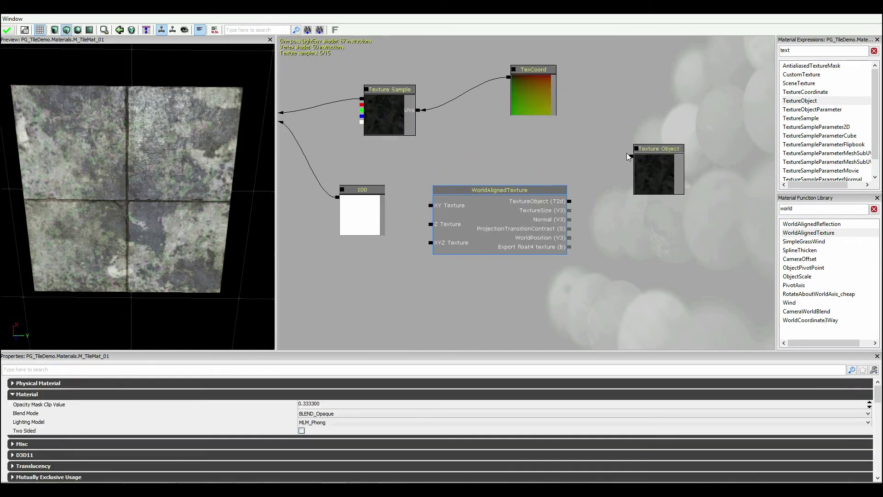
left_click_drag(630, 157, 571, 203)
left_click_drag(461, 149, 628, 174)
left_click_drag(599, 275, 444, 139)
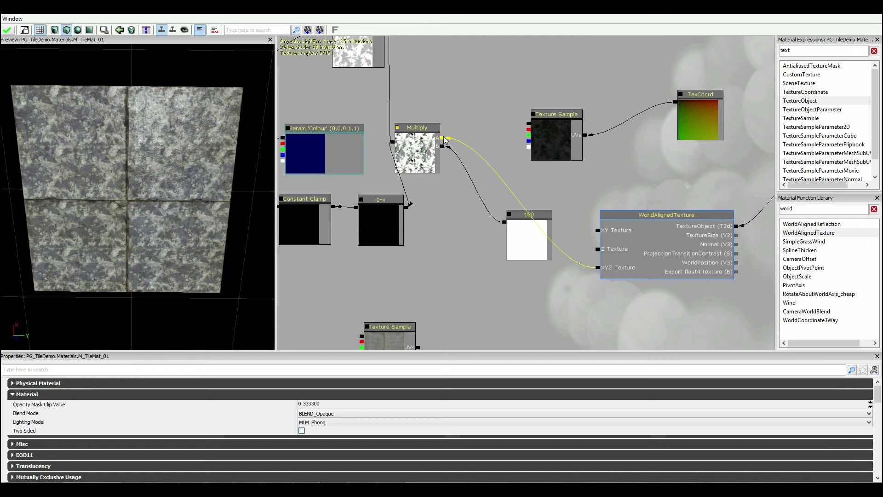
left_click_drag(180, 167, 43, 139)
left_click_drag(193, 189, 294, 171)
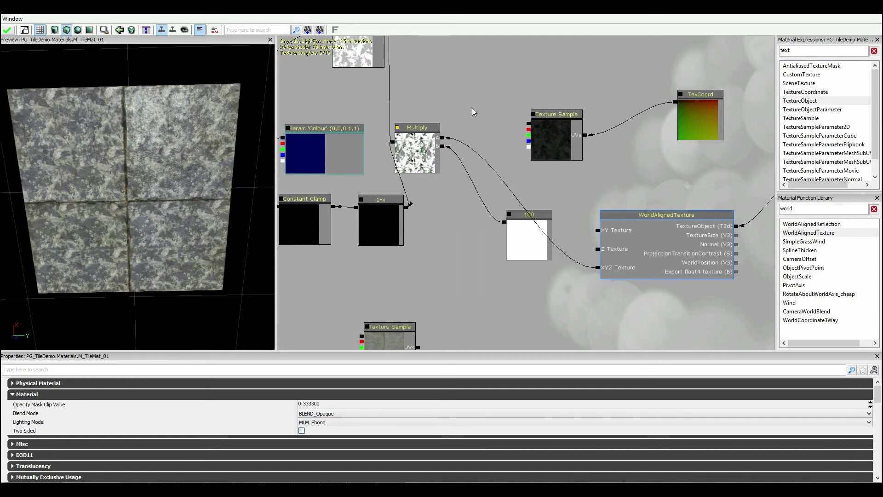
Delete the unused plaster Texture Sample and its TexCoord node
left_click_drag(472, 108, 451, 121)
left_click_drag(576, 183, 559, 190)
left_click(500, 155)
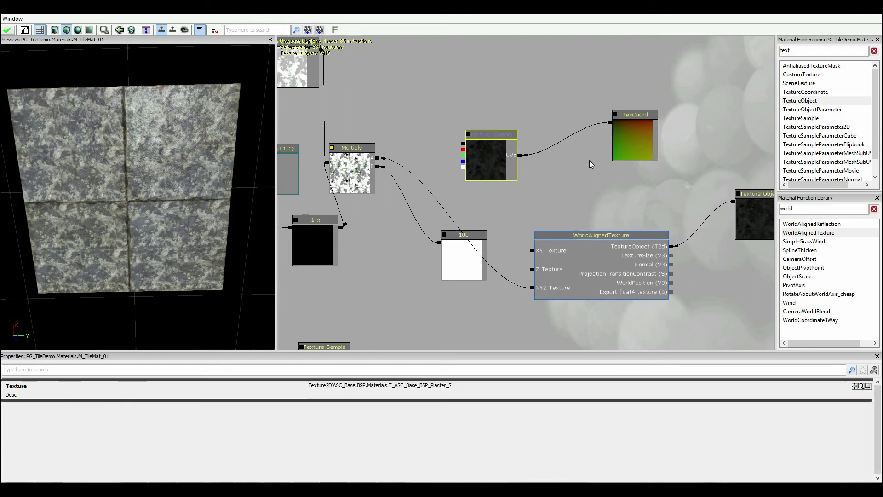
key("Delete")
left_click(640, 135)
key("Delete")
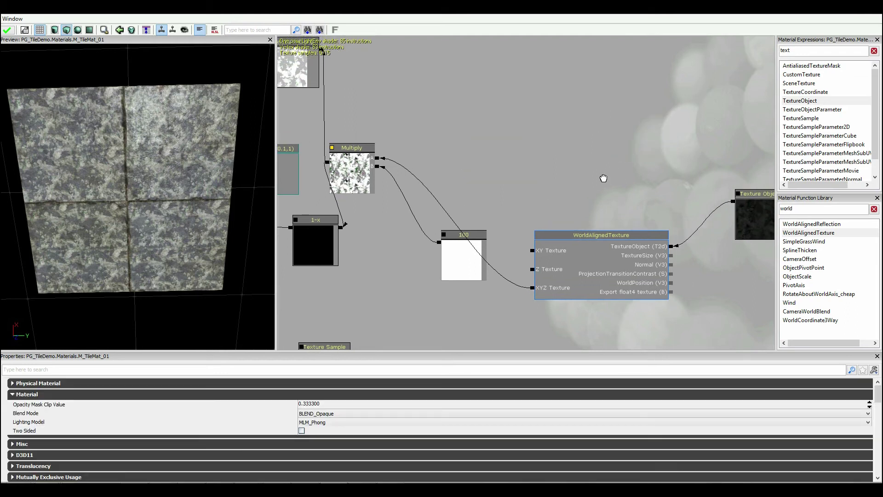
Apply the material changes to the level and inspect the world-aligned weathering on the floor meshes
left_click_drag(603, 179, 540, 148)
left_click_drag(501, 7, 637, 60)
left_click(395, 87)
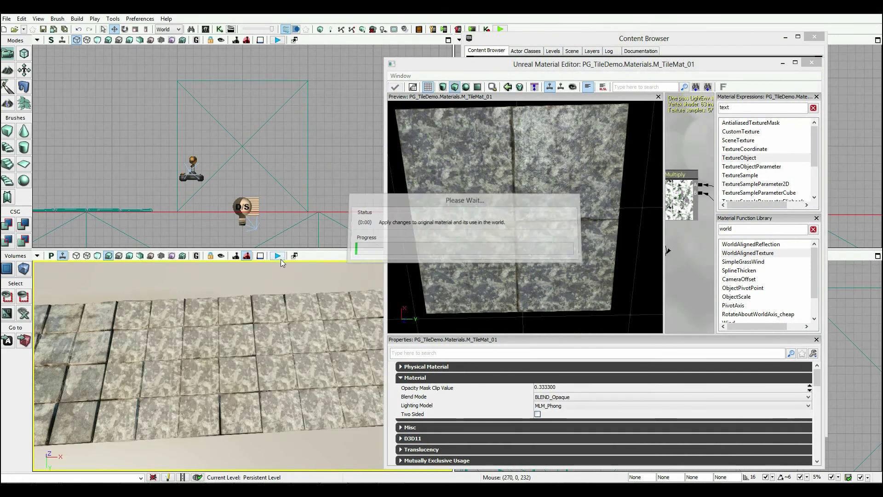
right_click_drag(248, 327, 274, 367)
left_click(249, 327)
key("g")
left_click_drag(273, 366, 222, 366)
left_click_drag(315, 343, 227, 343)
Add a Constant node and connect it to the TextureSize input of WorldAlignedTexture
left_click_drag(631, 65, 598, 14)
left_click_drag(526, 160, 483, 140)
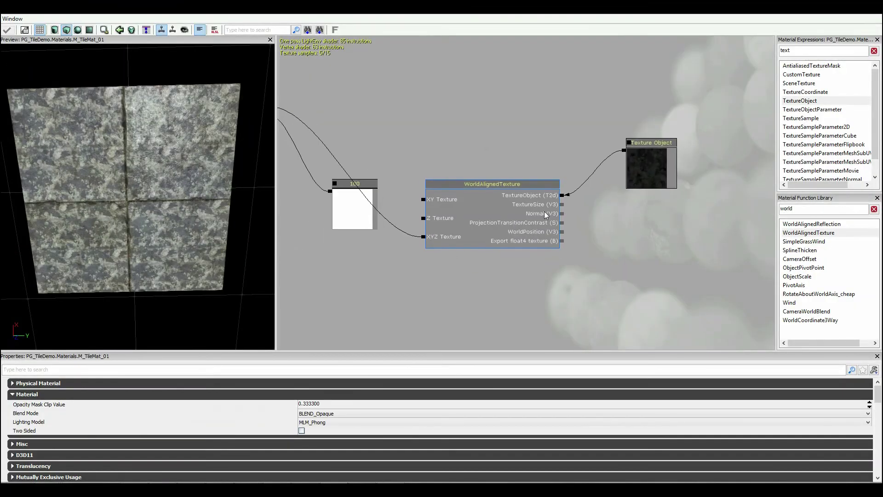
left_click(619, 225)
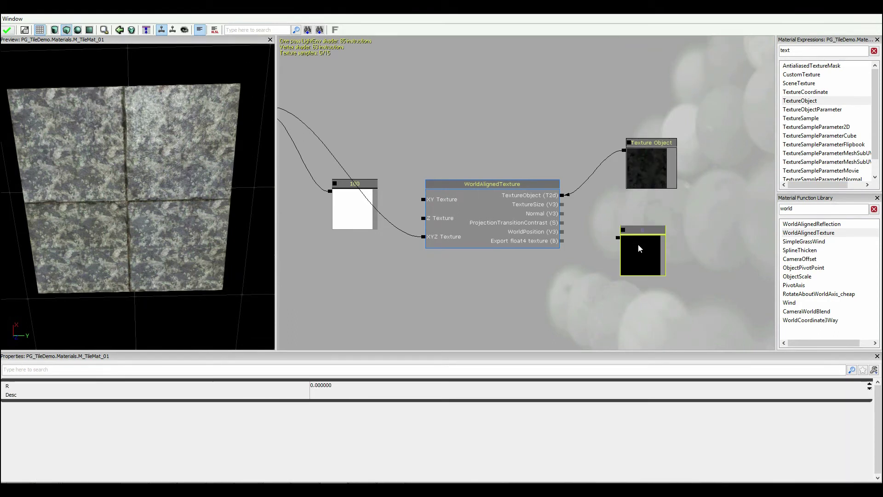
left_click_drag(617, 238, 565, 204)
Try texture sizes of 256 and 200 in the Constant node's R value, comparing the mask on the preview mesh
left_click(332, 385)
type("2656256")
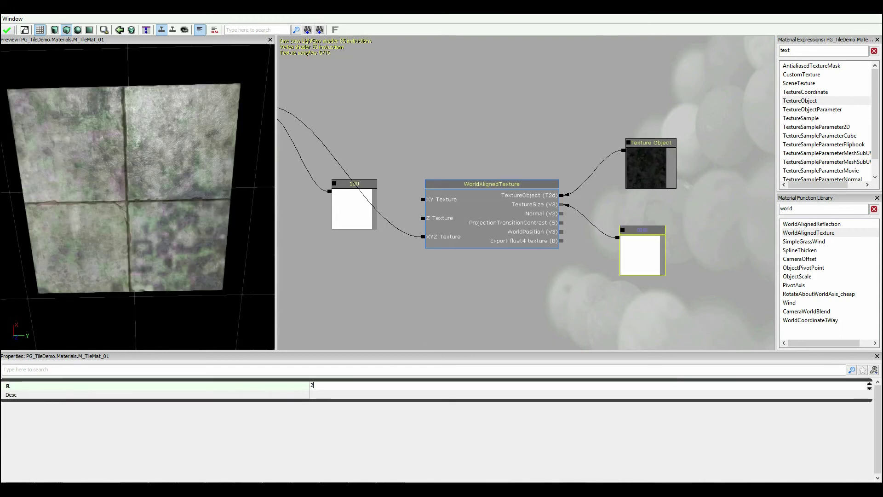
key("Return")
left_click_drag(188, 233, 169, 234)
left_click(348, 387)
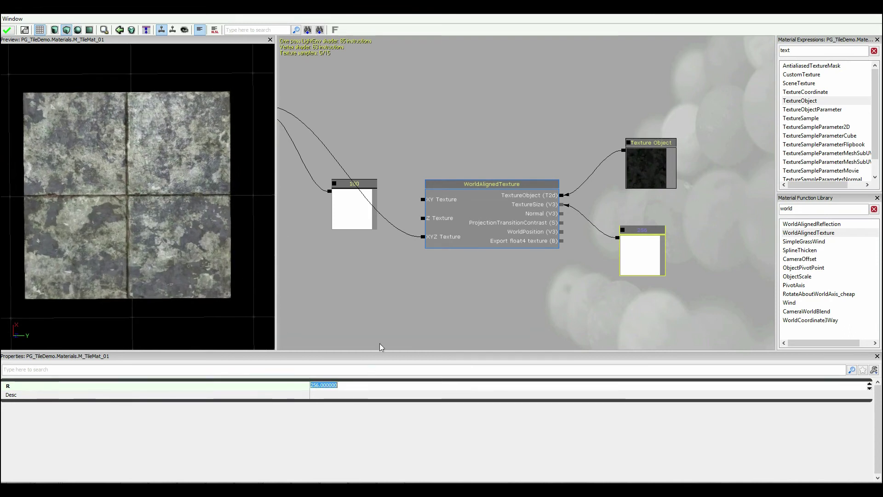
left_click(580, 276)
left_click(623, 260)
left_click(381, 392)
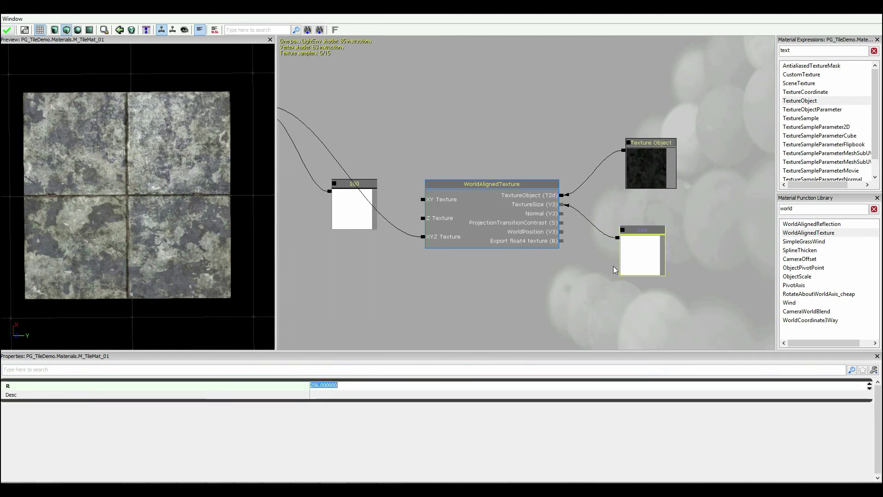
type("200")
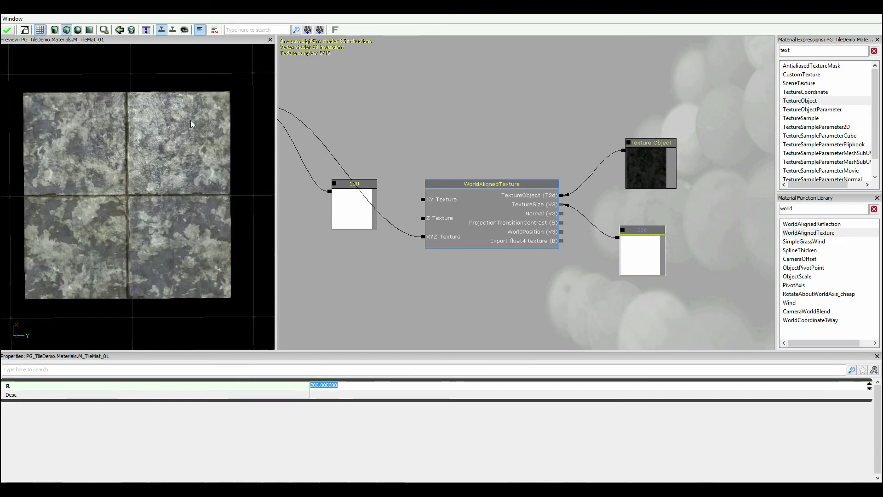
Set the texture size Constant's R value to 400 and apply the material to the level
type("400")
key("Return")
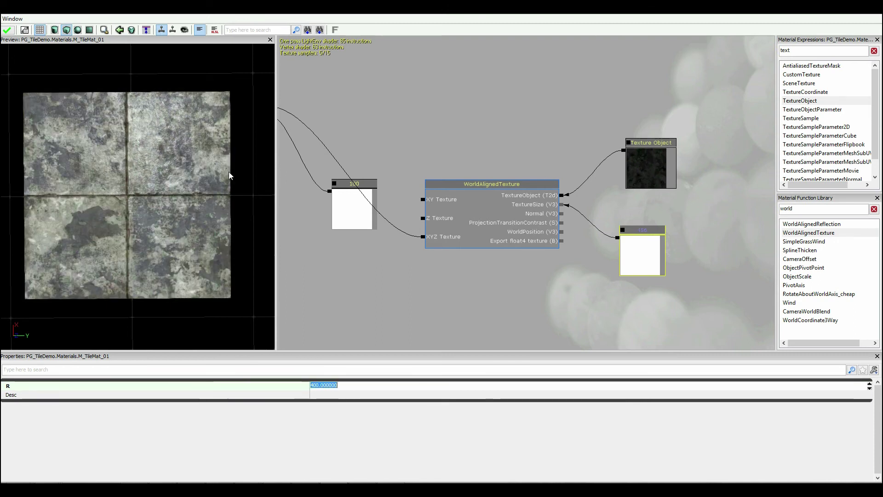
left_click(8, 30)
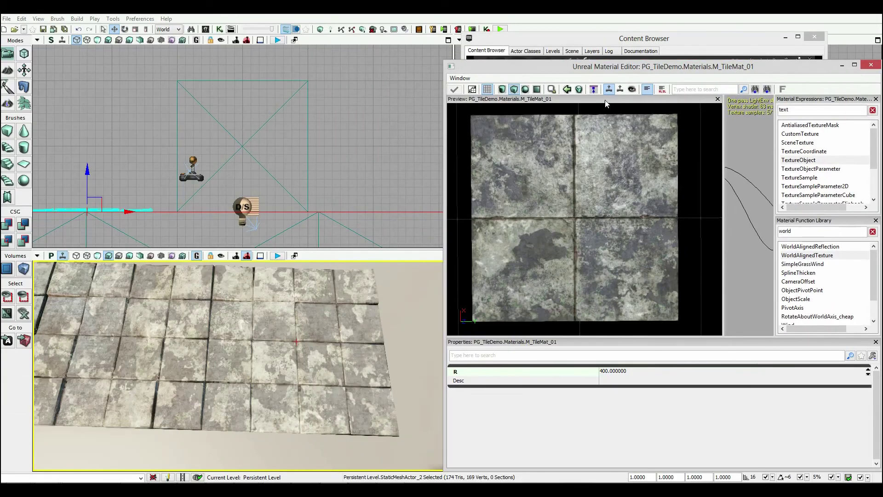
Examine how the enlarged weathering mask runs across the neighbouring floor meshes in the perspective view
left_click_drag(276, 405, 283, 407)
left_click(126, 405)
key("g")
left_click(230, 394)
left_click(178, 398)
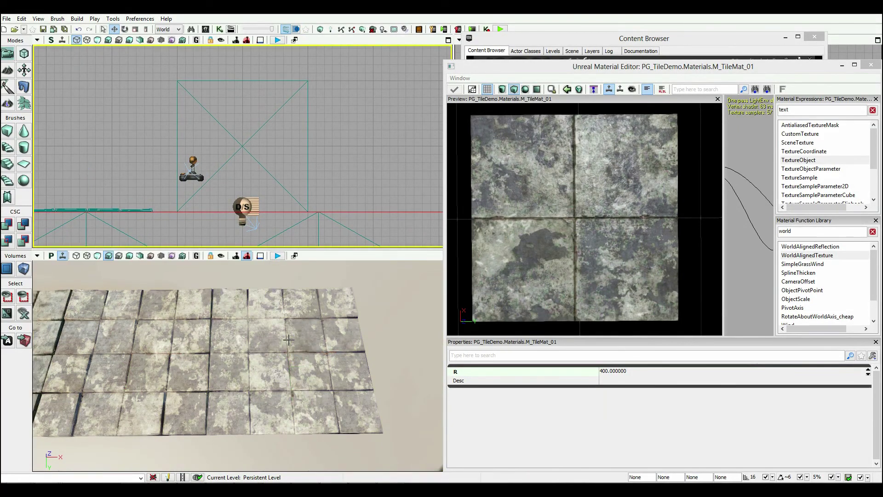
left_click(271, 354)
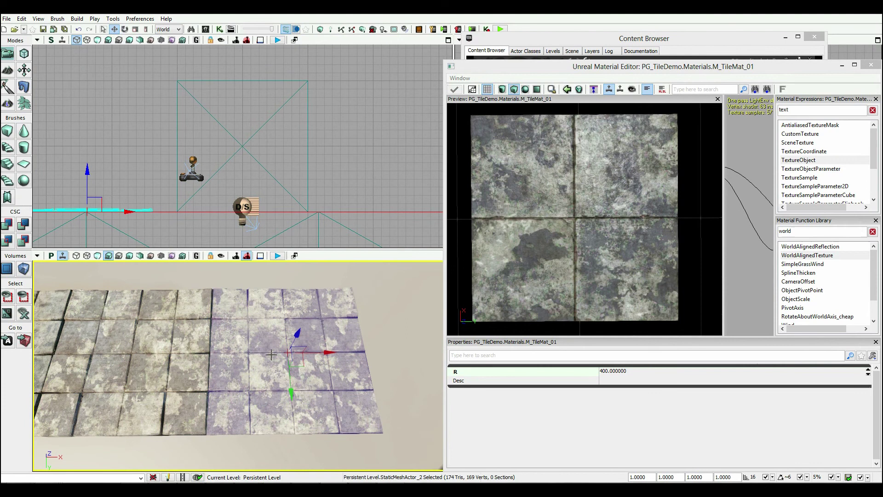
left_click(123, 349)
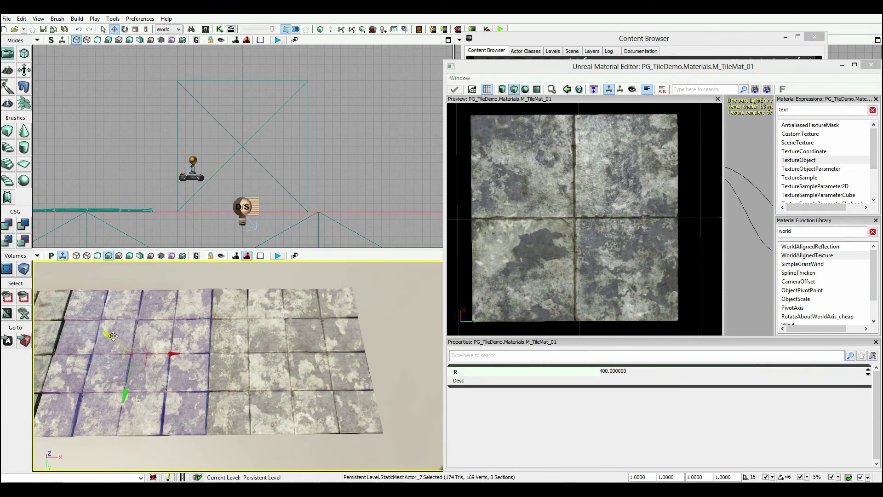
left_click(142, 193)
Select two adjacent floor meshes and place duplicates of them alongside to extend the floor, then clear the selection
right_click_drag(152, 322, 215, 324)
left_click(215, 325)
left_click(248, 351, "ctrl")
right_click_drag(248, 351, 203, 352)
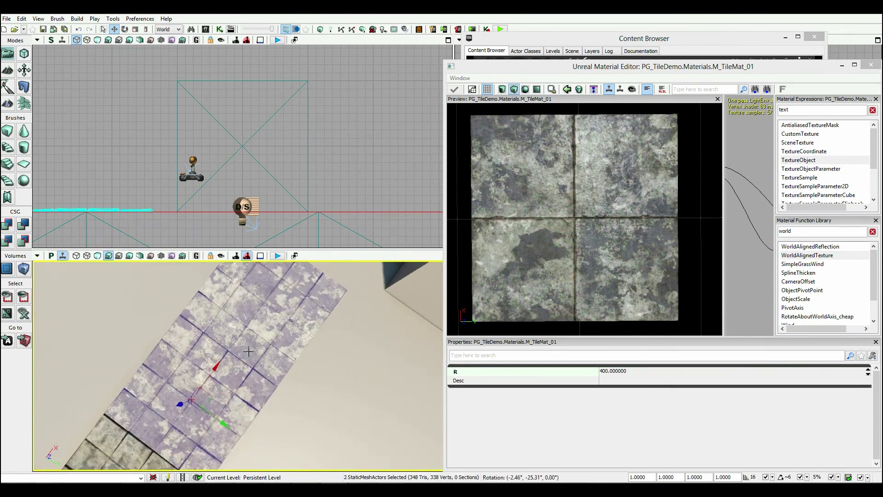
left_click_drag(222, 421, 212, 341, "alt")
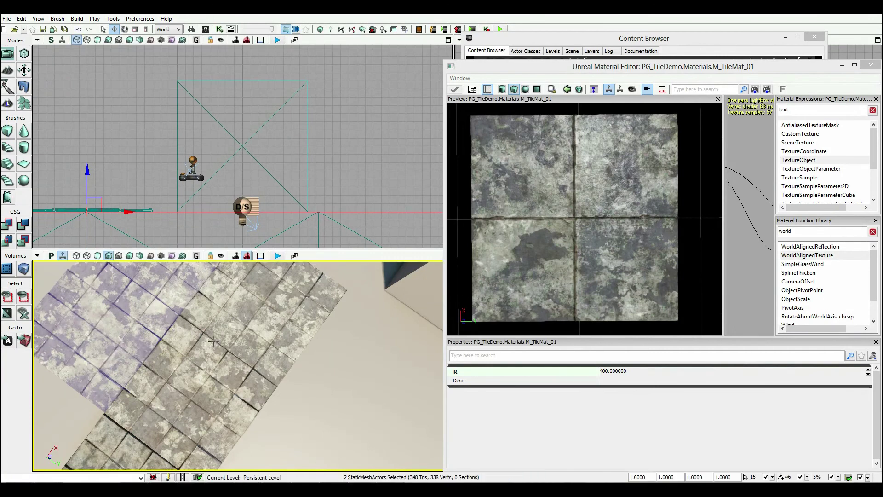
left_click(318, 162)
Examine the extended tile floor from several angles for continuity of the weathering across the duplicated meshes
right_click_drag(276, 340, 236, 350)
right_click_drag(249, 291, 212, 325)
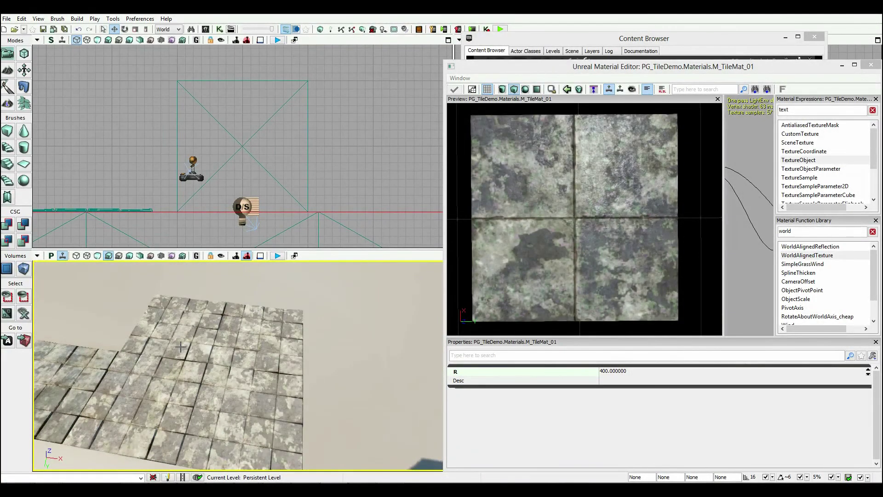
mouse_move(182, 368)
right_mouse_down()
mouse_move(163, 358)
mouse_move(170, 377)
right_mouse_up()
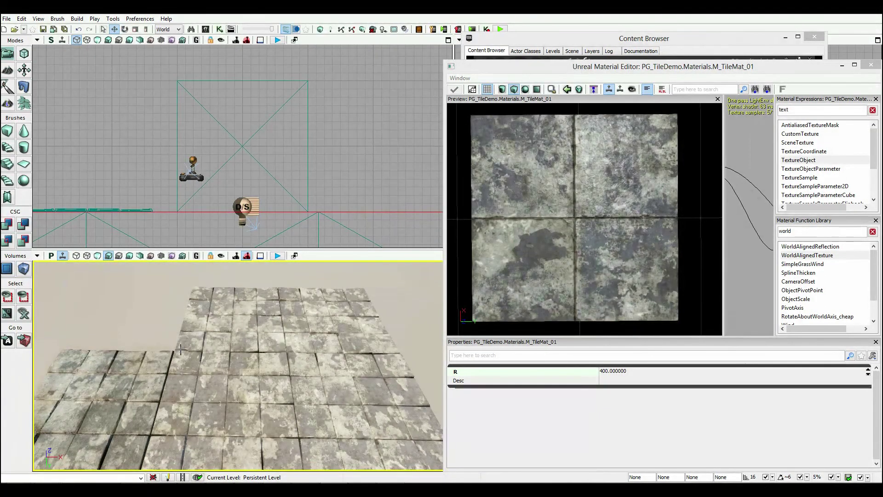
right_click_drag(228, 349, 129, 317)
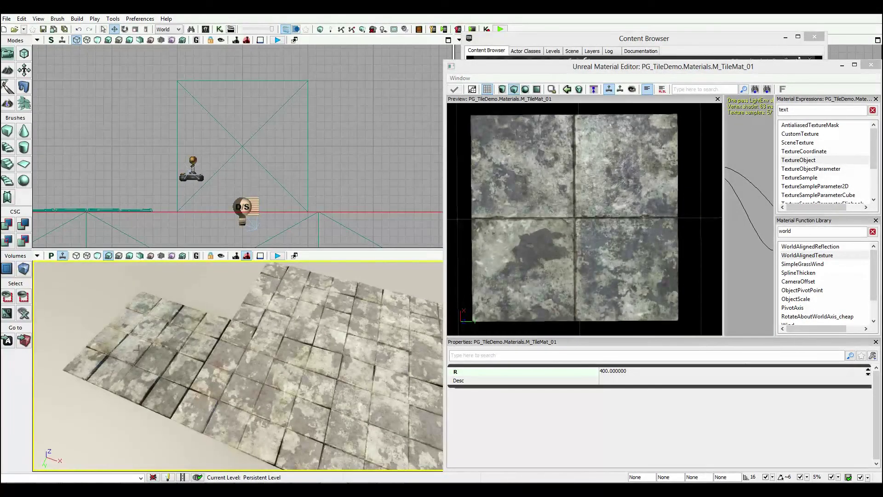
right_click_drag(136, 349, 242, 319)
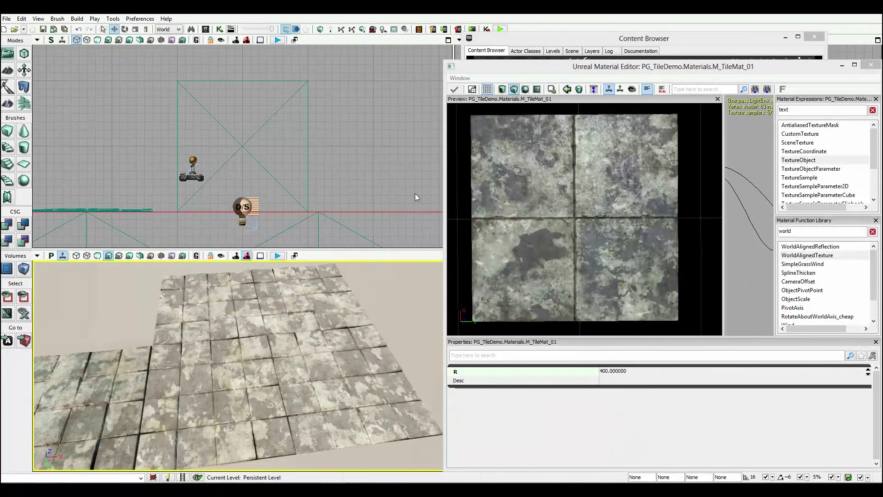
right_click_drag(291, 328, 288, 319)
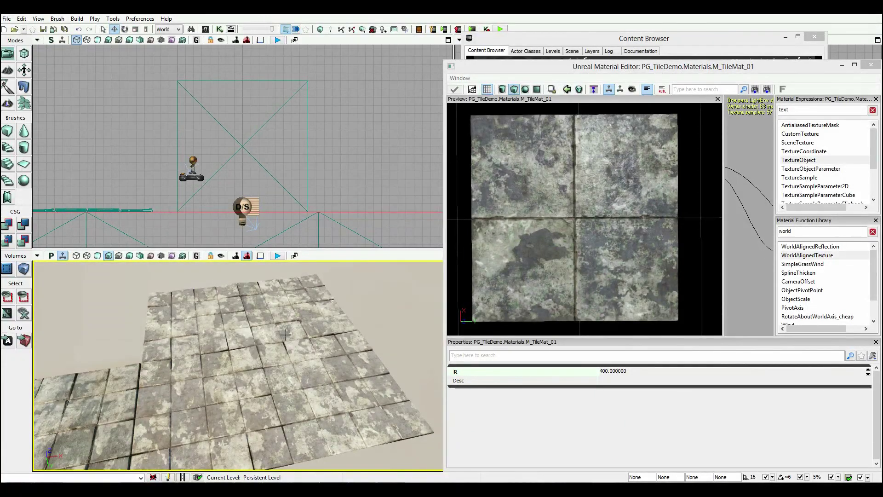